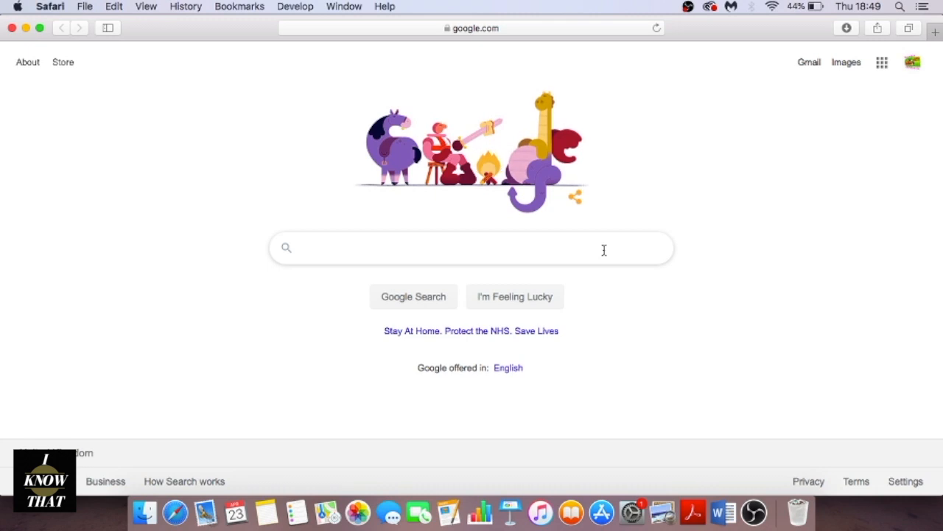
- Search Google for "create a logo for free"
{"action": "type", "text": "how"}
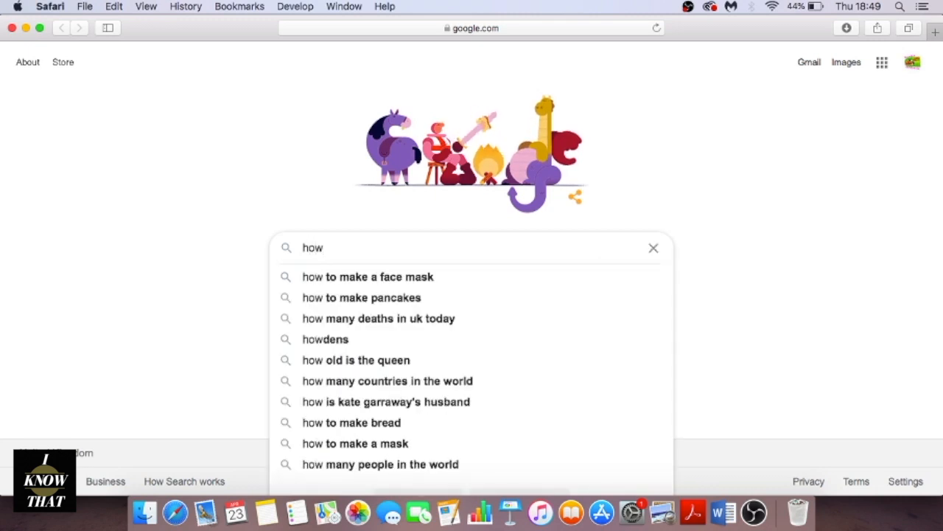
{"action": "key", "text": "BackSpace"}
{"action": "key", "text": "BackSpace"}
{"action": "key", "text": "BackSpace"}
{"action": "type", "text": "create a "}
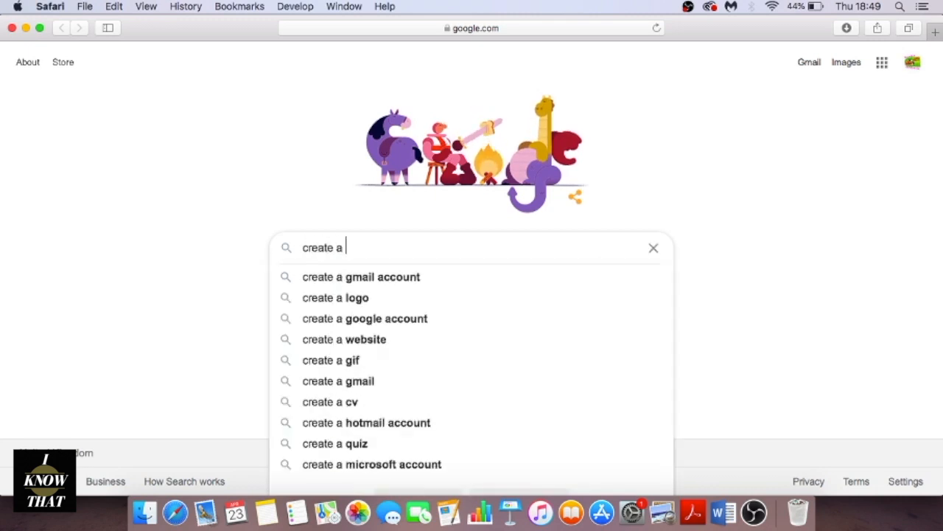
{"action": "type", "text": "logo for free"}
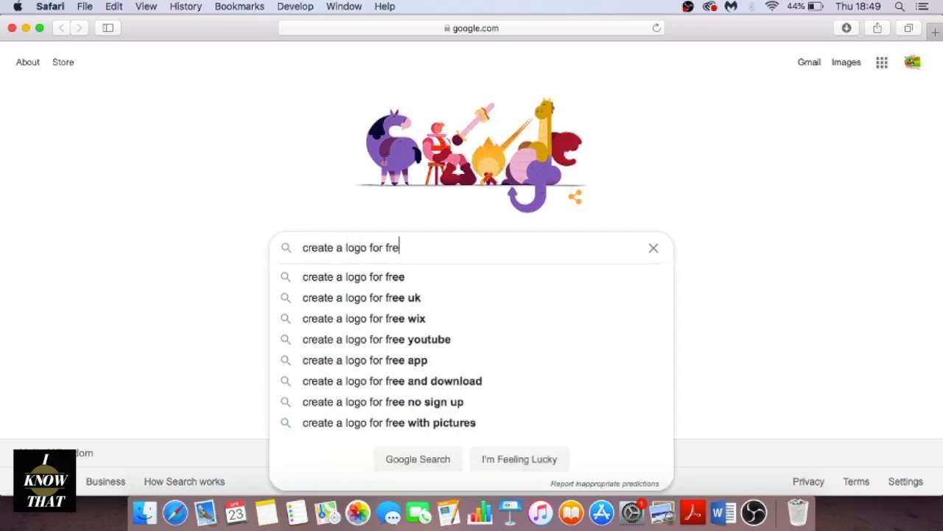
{"action": "key", "text": "Return"}
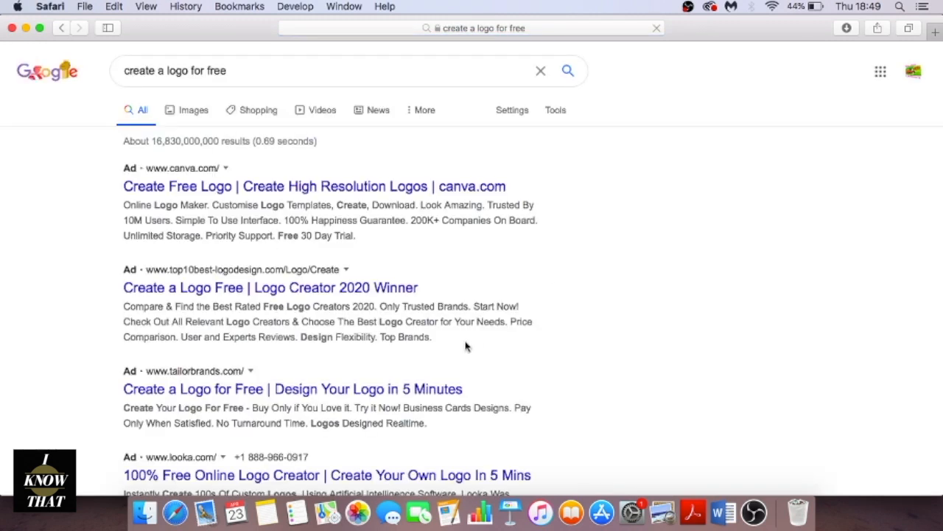
- Find the logomakr.com entry among the search results and open the Free Logo Maker site
{"action": "scroll", "coordinate": [472, 347], "scroll_direction": "down", "scroll_amount": 3}
{"action": "scroll", "coordinate": [490, 356], "scroll_direction": "up", "scroll_amount": 2}
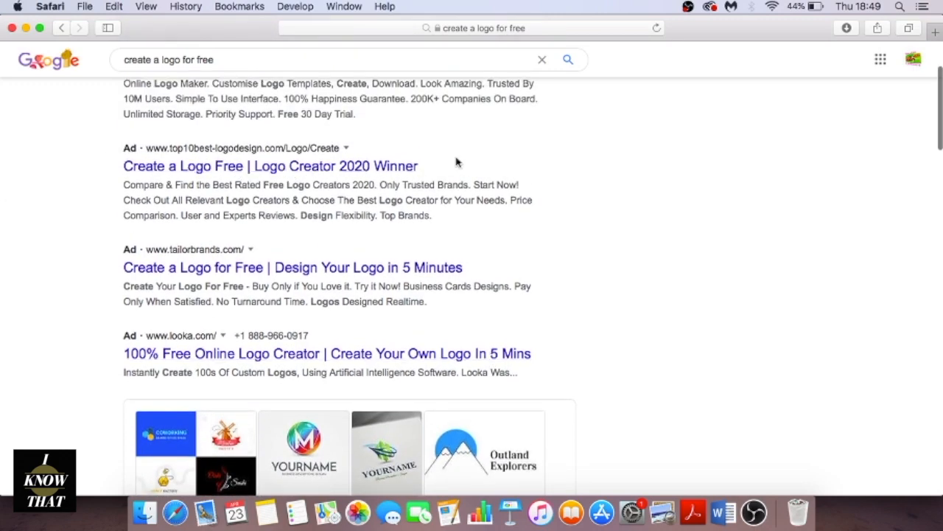
{"action": "scroll", "coordinate": [310, 258], "scroll_direction": "down", "scroll_amount": 2}
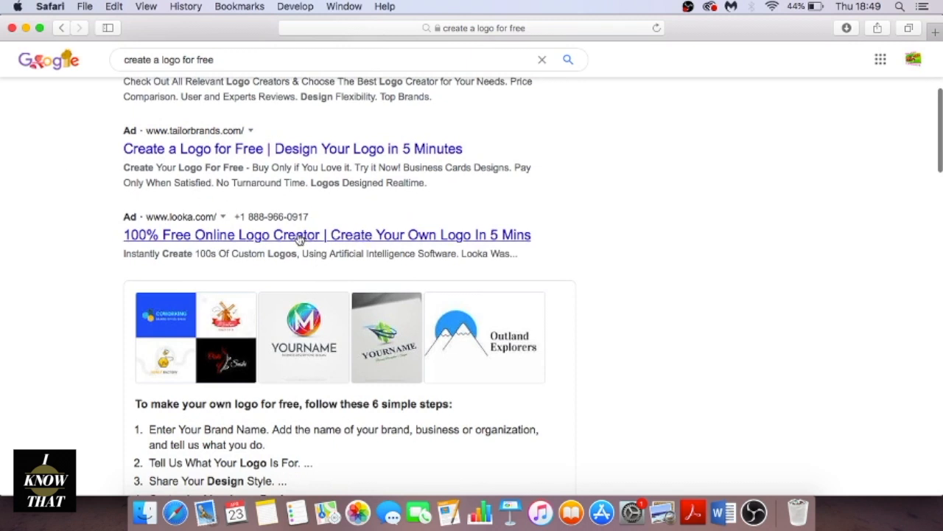
{"action": "scroll", "coordinate": [745, 271], "scroll_direction": "down", "scroll_amount": 7}
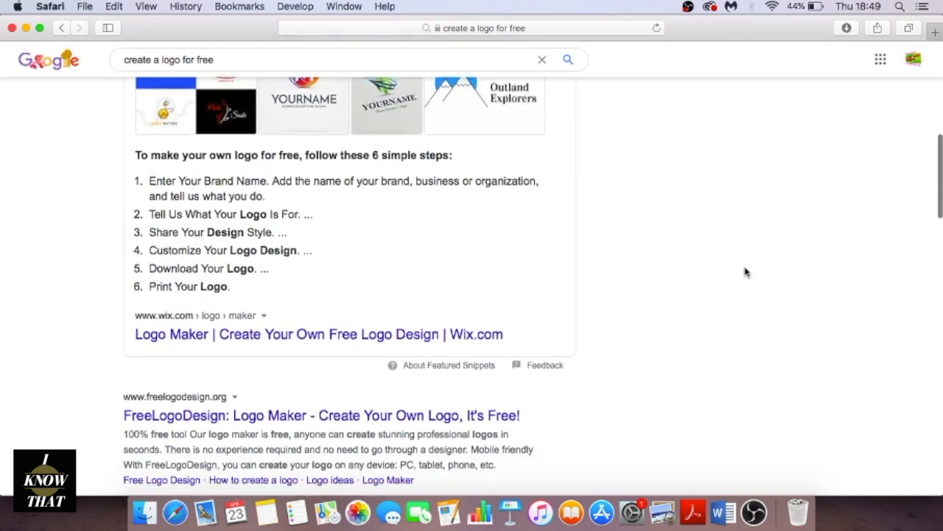
{"action": "scroll", "coordinate": [744, 272], "scroll_direction": "down", "scroll_amount": 1}
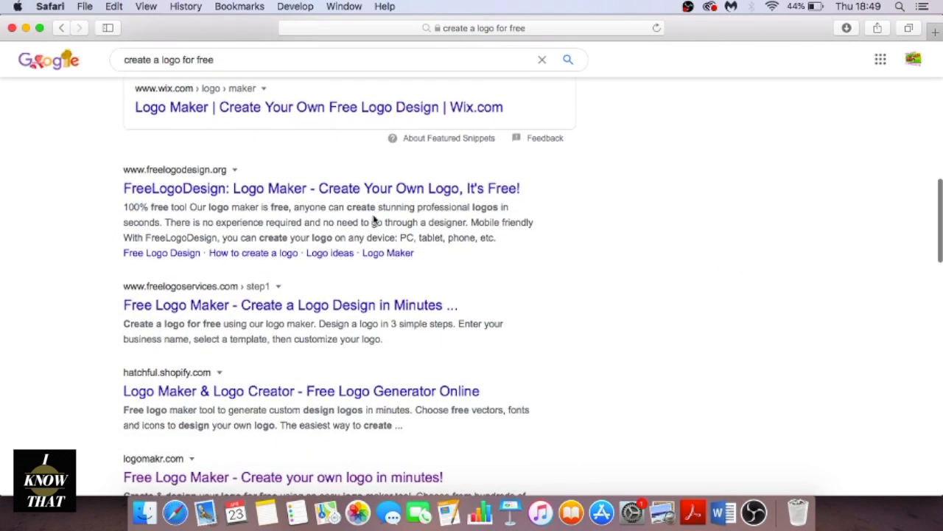
{"action": "scroll", "coordinate": [374, 284], "scroll_direction": "down", "scroll_amount": 2}
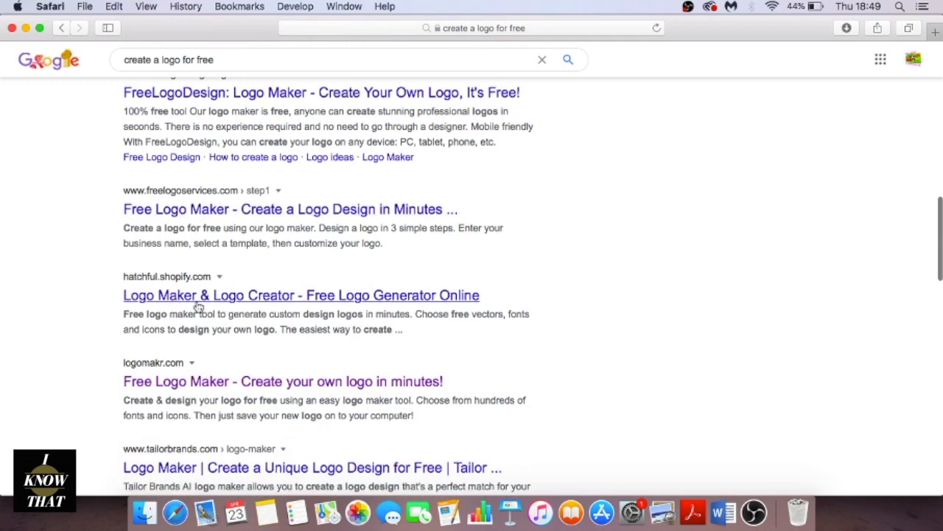
{"action": "scroll", "coordinate": [549, 259], "scroll_direction": "down", "scroll_amount": 3}
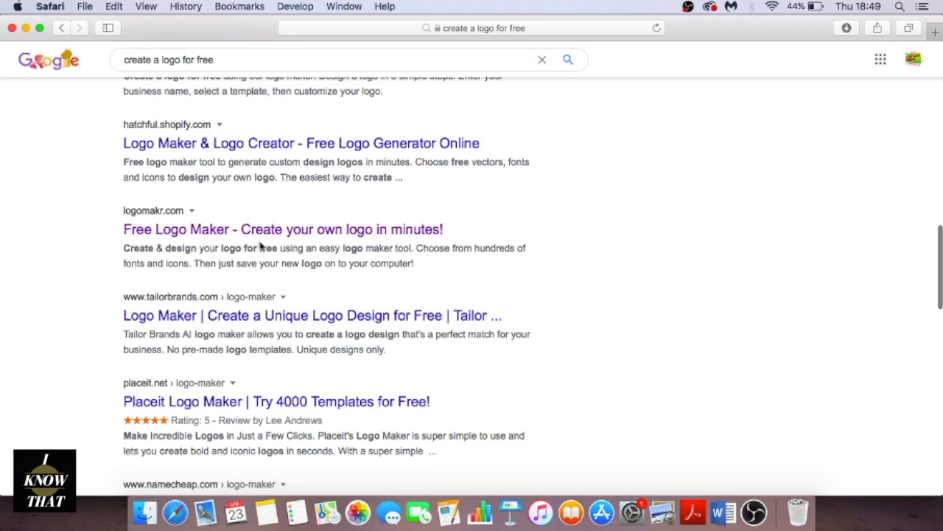
{"action": "left_click", "coordinate": [260, 232]}
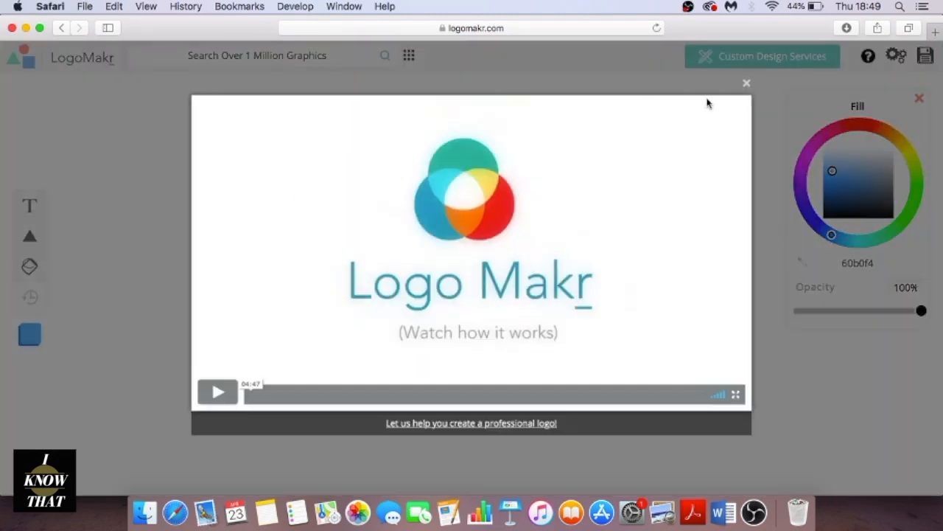
- Dismiss the LogoMakr introduction video and complete the three-part introductory tour to reach the blank canvas
{"action": "left_click", "coordinate": [746, 86]}
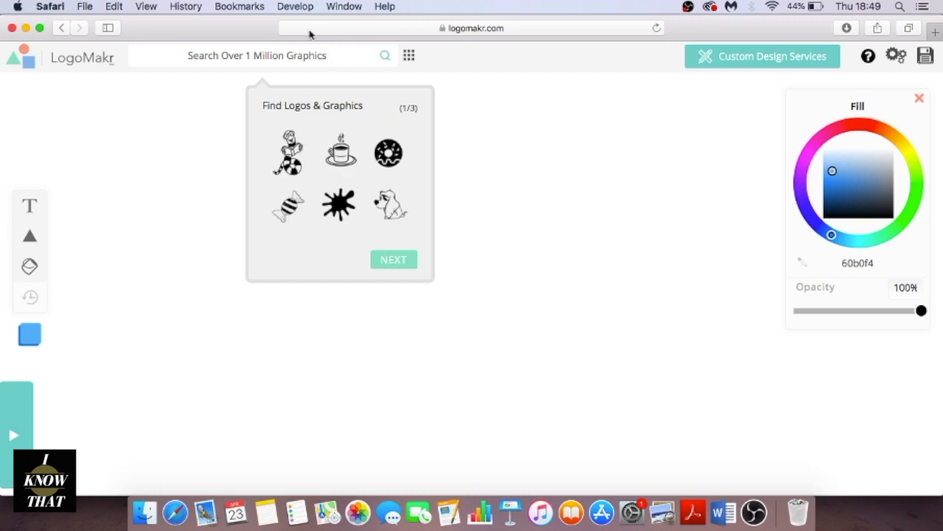
{"action": "left_click", "coordinate": [401, 264]}
{"action": "left_click", "coordinate": [298, 270]}
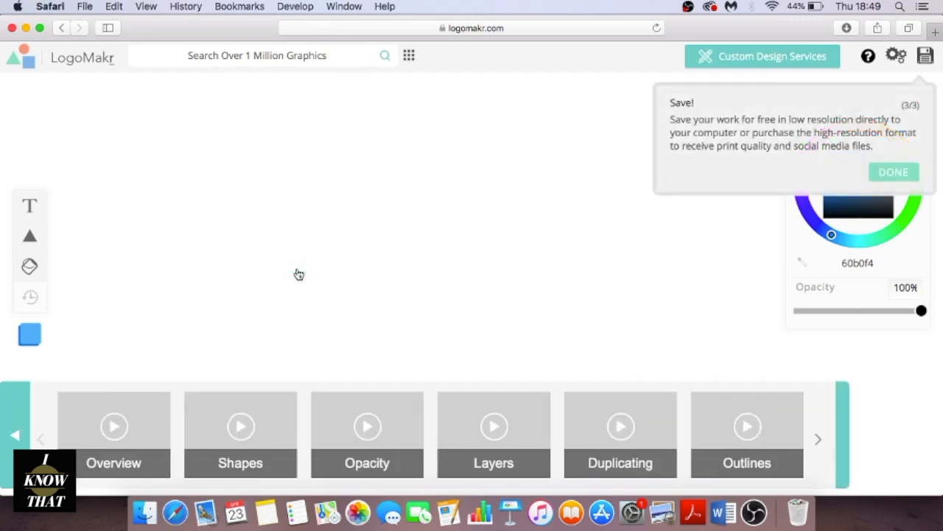
{"action": "left_click", "coordinate": [892, 172]}
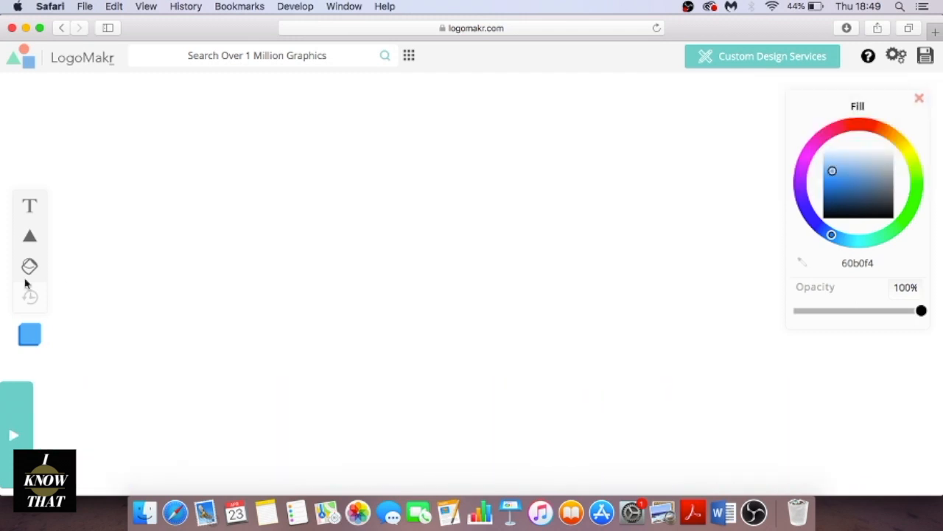
- Add a text object to the canvas reading "YouTube"
{"action": "left_click", "coordinate": [27, 215]}
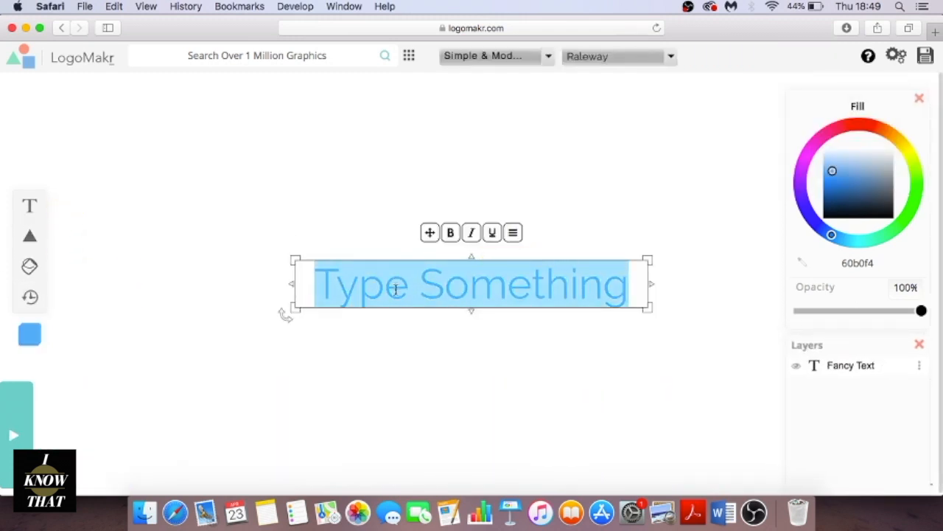
{"action": "type", "text": "YouTube"}
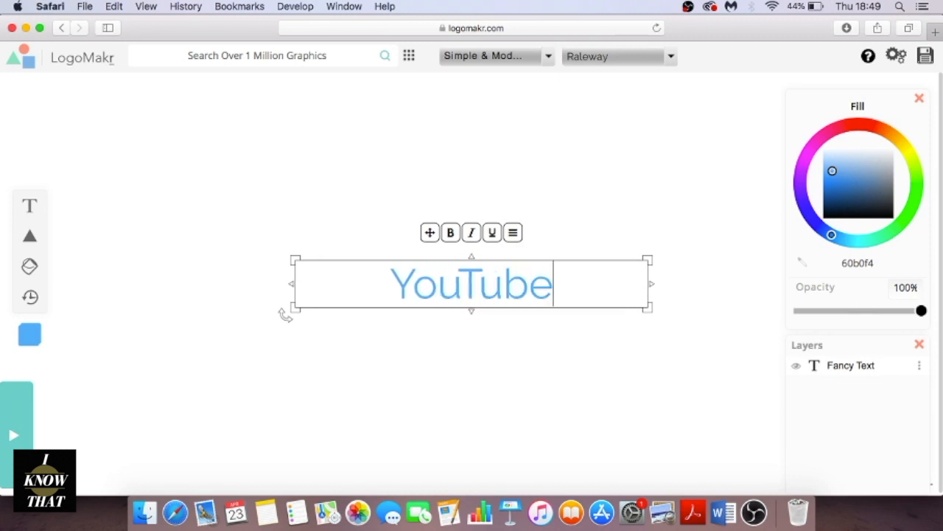
{"action": "left_click", "coordinate": [537, 358]}
- Recolor the YouTube text with the magenta fill ff00c5
{"action": "left_click", "coordinate": [499, 282]}
{"action": "double_click", "coordinate": [500, 283]}
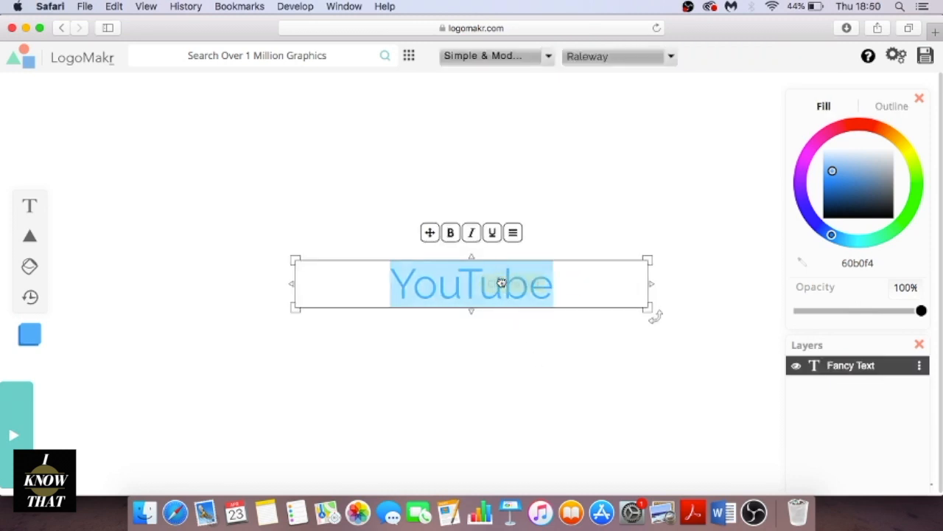
{"action": "left_click_drag", "start_coordinate": [868, 188], "coordinate": [855, 159]}
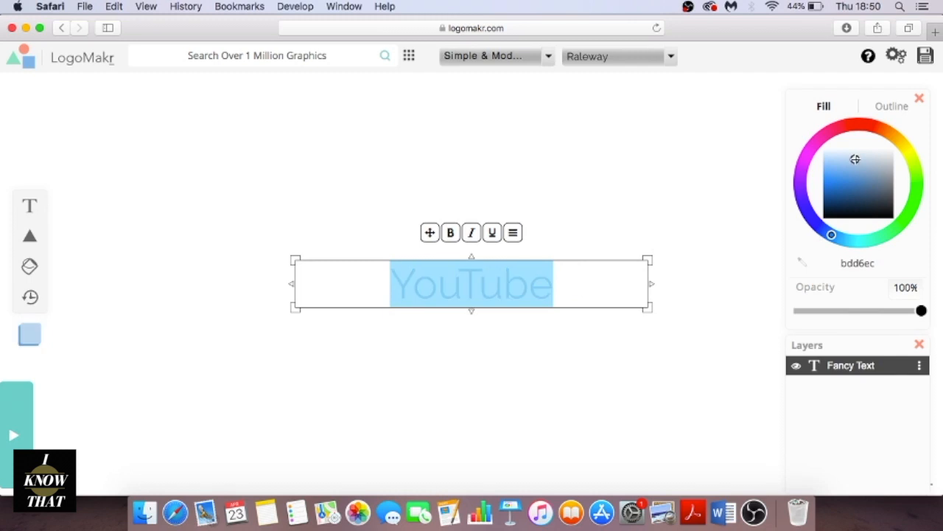
{"action": "left_click", "coordinate": [849, 124]}
{"action": "left_click_drag", "start_coordinate": [833, 131], "coordinate": [816, 143]}
{"action": "left_click", "coordinate": [699, 264]}
- Give the YouTube text a Fancy & Cursive font and enlarge its box to about 615.5 × 183.7 px around the canvas center
{"action": "left_click", "coordinate": [484, 283]}
{"action": "left_click", "coordinate": [484, 57]}
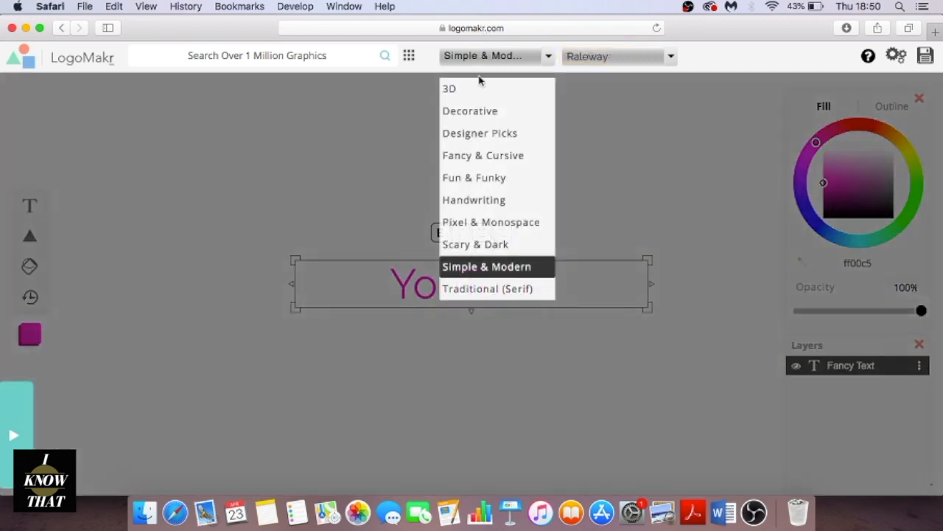
{"action": "left_click", "coordinate": [474, 164]}
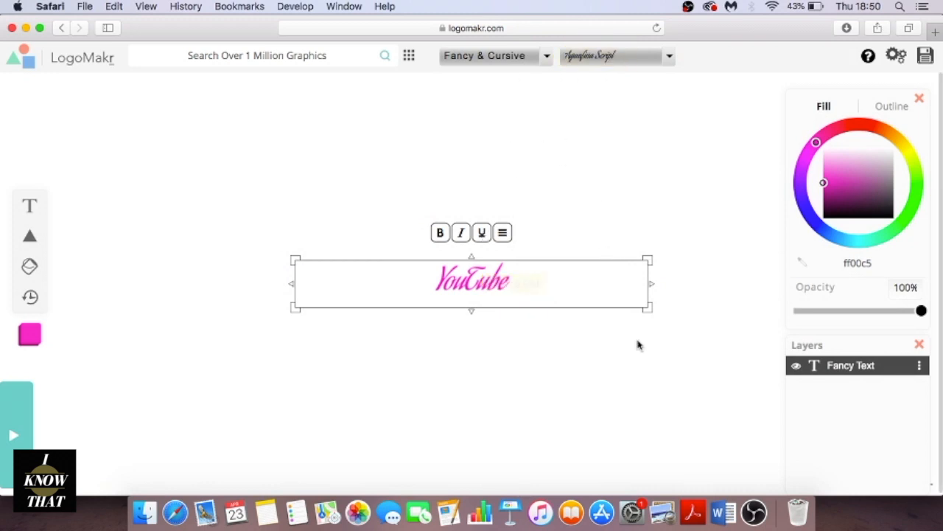
{"action": "left_click_drag", "start_coordinate": [648, 309], "coordinate": [722, 389]}
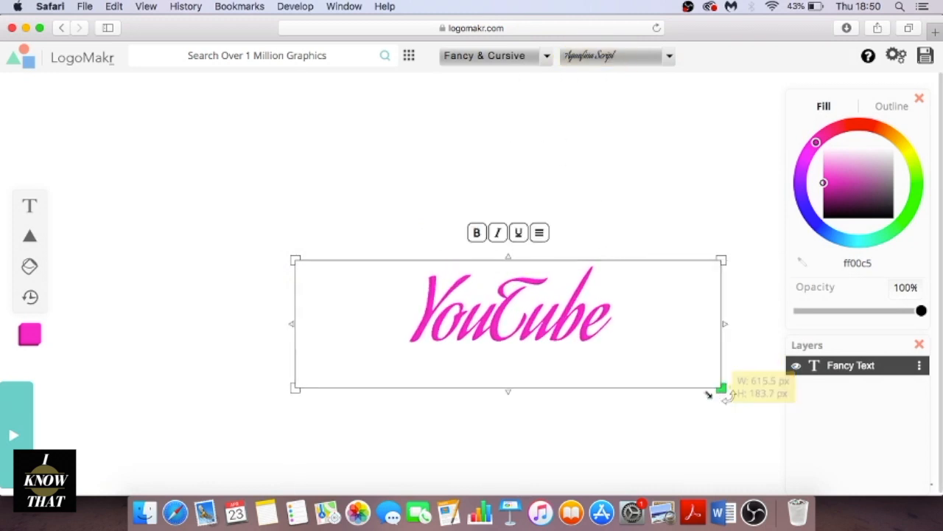
{"action": "left_click_drag", "start_coordinate": [611, 273], "coordinate": [515, 234]}
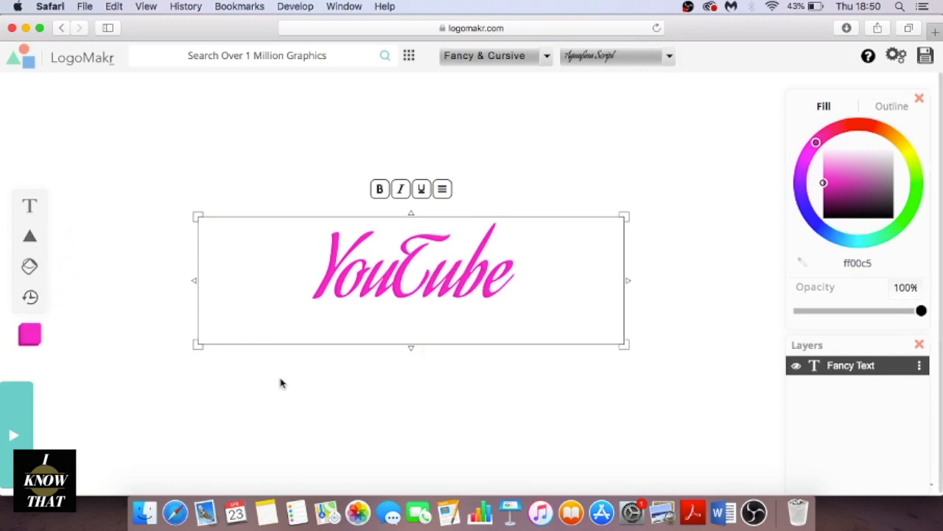
- Search the graphics library for "food" and add the solid black plate with spoon and fork to the canvas
{"action": "left_click", "coordinate": [226, 57]}
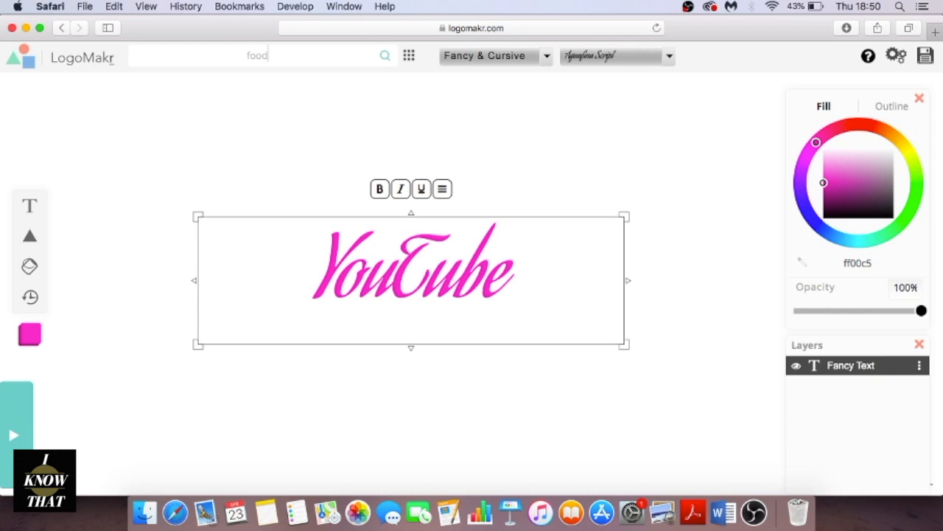
{"action": "key", "text": "Return"}
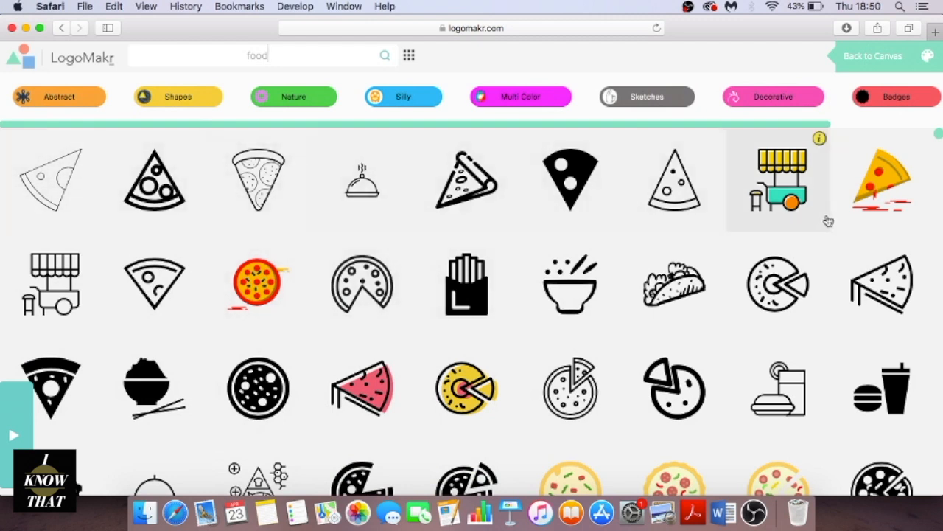
{"action": "scroll", "coordinate": [684, 466], "scroll_direction": "down", "scroll_amount": 2}
{"action": "scroll", "coordinate": [154, 280], "scroll_direction": "up", "scroll_amount": 2}
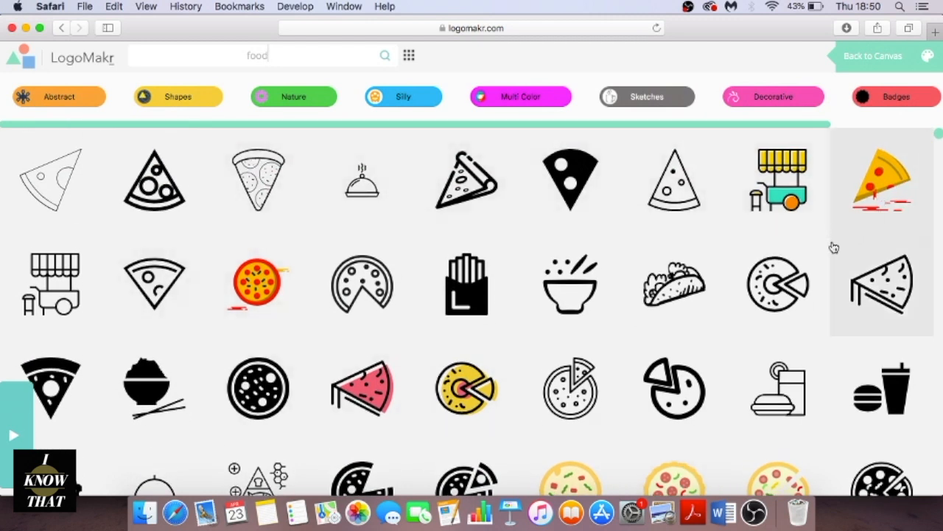
{"action": "scroll", "coordinate": [724, 348], "scroll_direction": "down", "scroll_amount": 5}
{"action": "scroll", "coordinate": [724, 348], "scroll_direction": "down", "scroll_amount": 4}
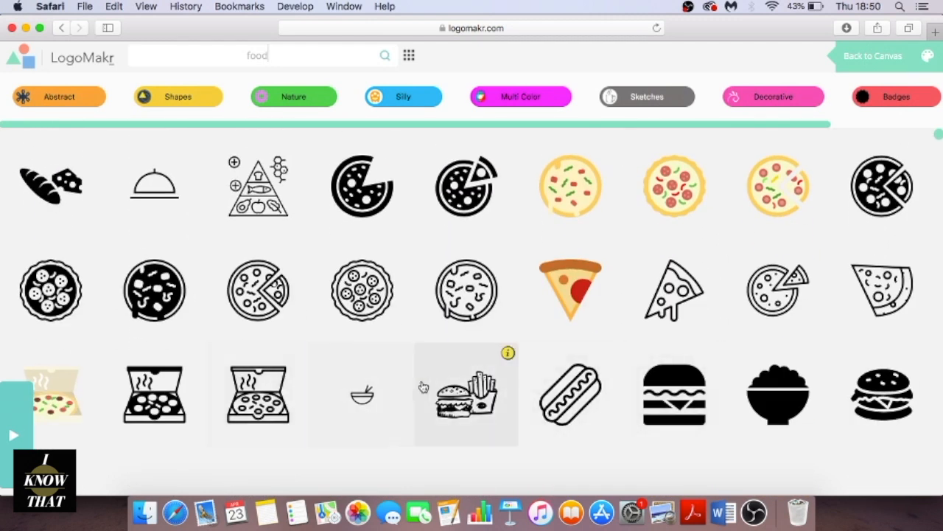
{"action": "scroll", "coordinate": [501, 348], "scroll_direction": "down", "scroll_amount": 2}
{"action": "scroll", "coordinate": [423, 372], "scroll_direction": "down", "scroll_amount": 5}
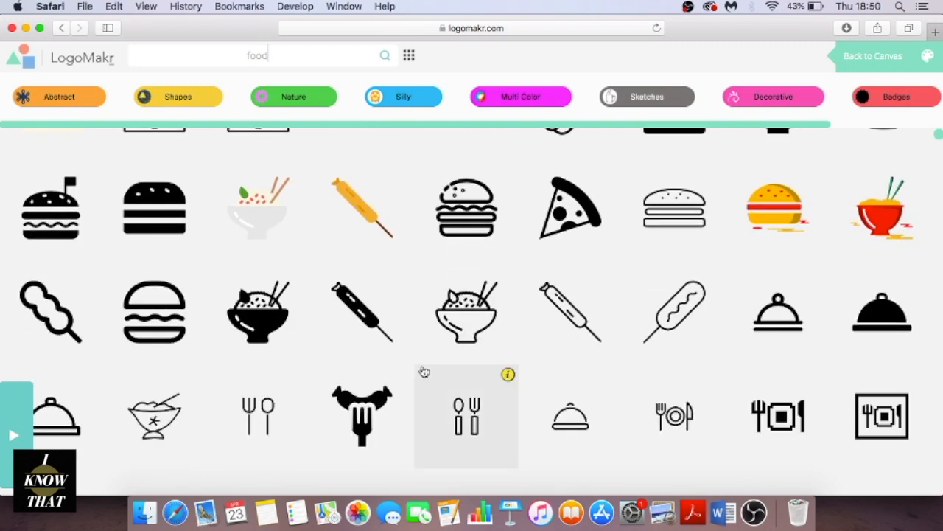
{"action": "scroll", "coordinate": [423, 372], "scroll_direction": "down", "scroll_amount": 1}
{"action": "scroll", "coordinate": [424, 372], "scroll_direction": "down", "scroll_amount": 4}
{"action": "scroll", "coordinate": [424, 372], "scroll_direction": "up", "scroll_amount": 2}
{"action": "scroll", "coordinate": [424, 372], "scroll_direction": "down", "scroll_amount": 10}
{"action": "scroll", "coordinate": [423, 372], "scroll_direction": "up", "scroll_amount": 4}
{"action": "scroll", "coordinate": [424, 373], "scroll_direction": "down", "scroll_amount": 4}
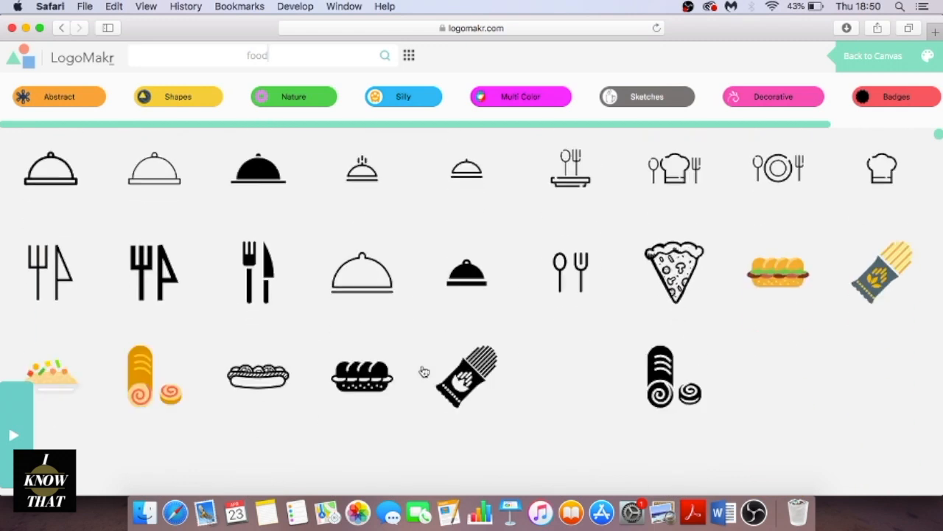
{"action": "scroll", "coordinate": [424, 372], "scroll_direction": "down", "scroll_amount": 10}
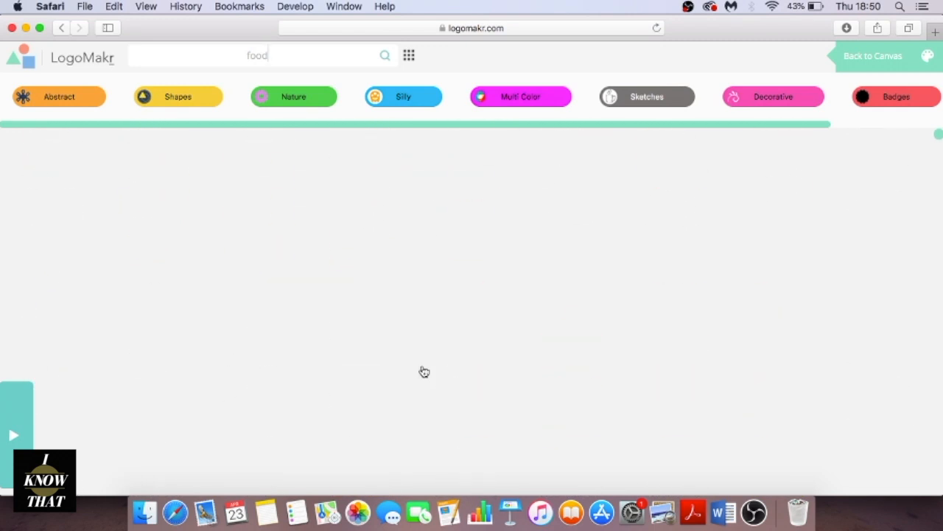
{"action": "scroll", "coordinate": [424, 373], "scroll_direction": "up", "scroll_amount": 5}
{"action": "scroll", "coordinate": [424, 372], "scroll_direction": "down", "scroll_amount": 3}
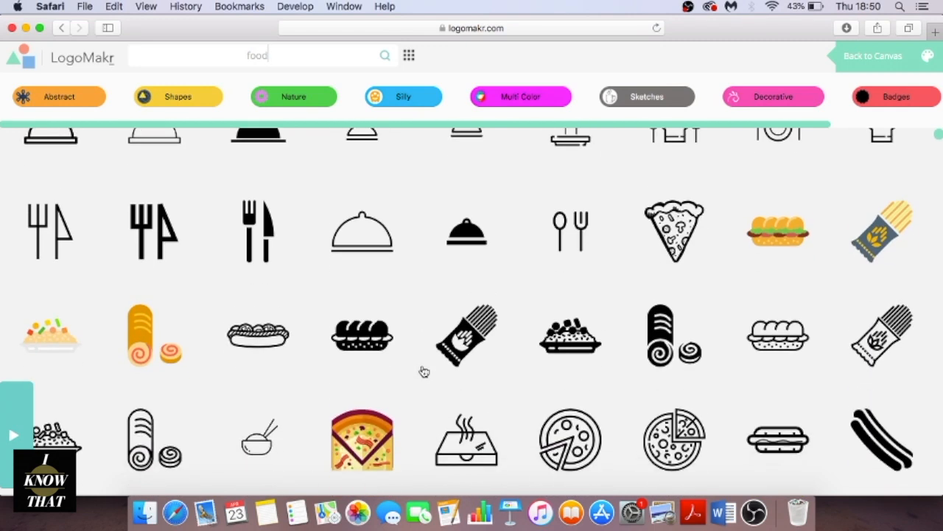
{"action": "scroll", "coordinate": [424, 372], "scroll_direction": "down", "scroll_amount": 15}
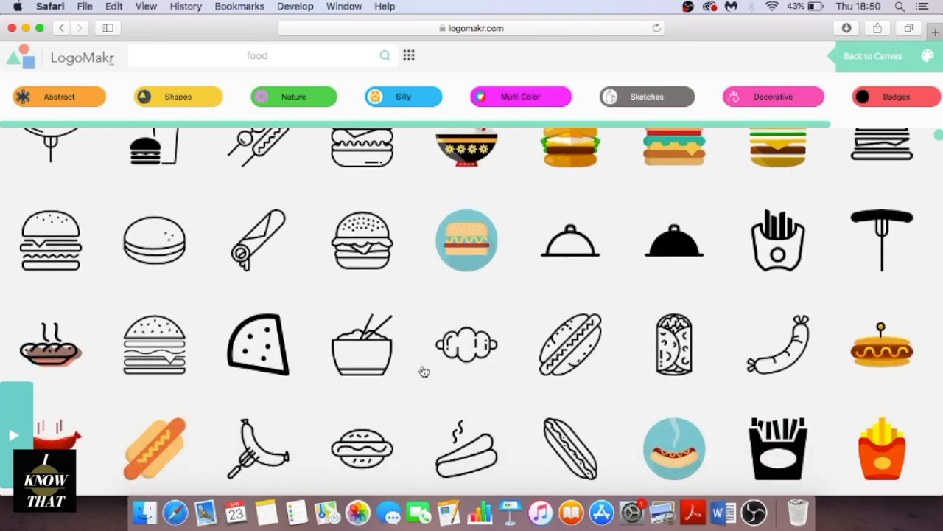
{"action": "scroll", "coordinate": [423, 372], "scroll_direction": "up", "scroll_amount": 10}
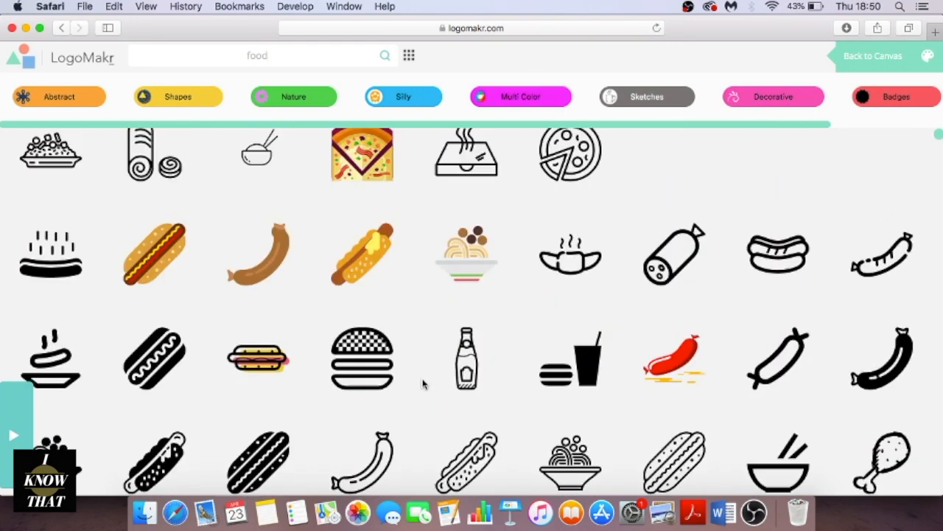
{"action": "scroll", "coordinate": [424, 383], "scroll_direction": "up", "scroll_amount": 5}
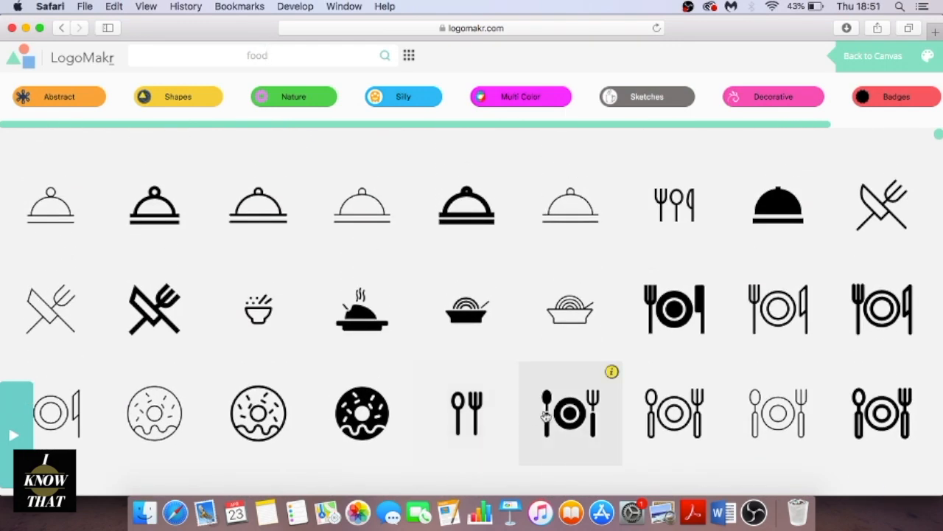
{"action": "left_click", "coordinate": [566, 421]}
- Place the plate-and-cutlery graphic directly left of the YouTube text and resize it to slightly taller than the lettering
{"action": "left_click_drag", "start_coordinate": [458, 265], "coordinate": [224, 242]}
{"action": "left_click_drag", "start_coordinate": [167, 320], "coordinate": [158, 385]}
{"action": "left_click_drag", "start_coordinate": [234, 310], "coordinate": [230, 306]}
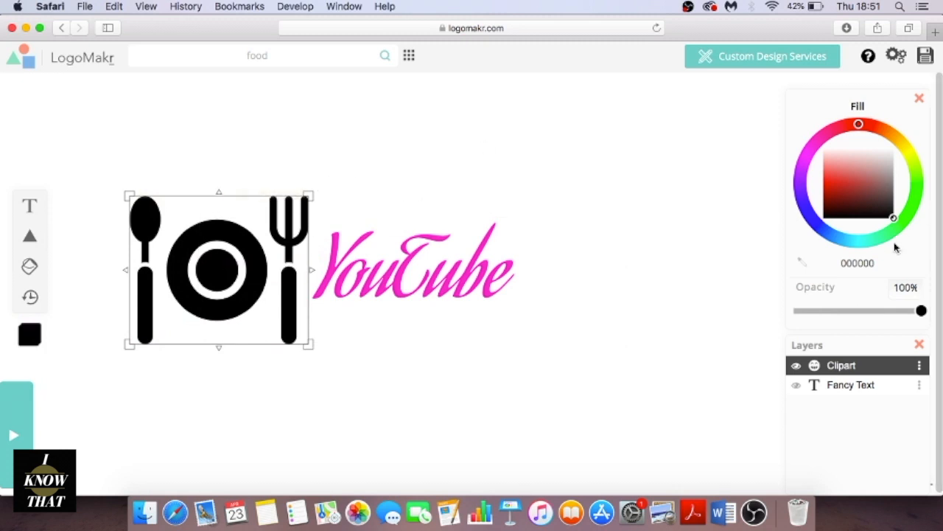
- Recolor the plate-and-cutlery graphic with the magenta fill ff00ec
{"action": "left_click", "coordinate": [850, 187]}
{"action": "left_click", "coordinate": [872, 171]}
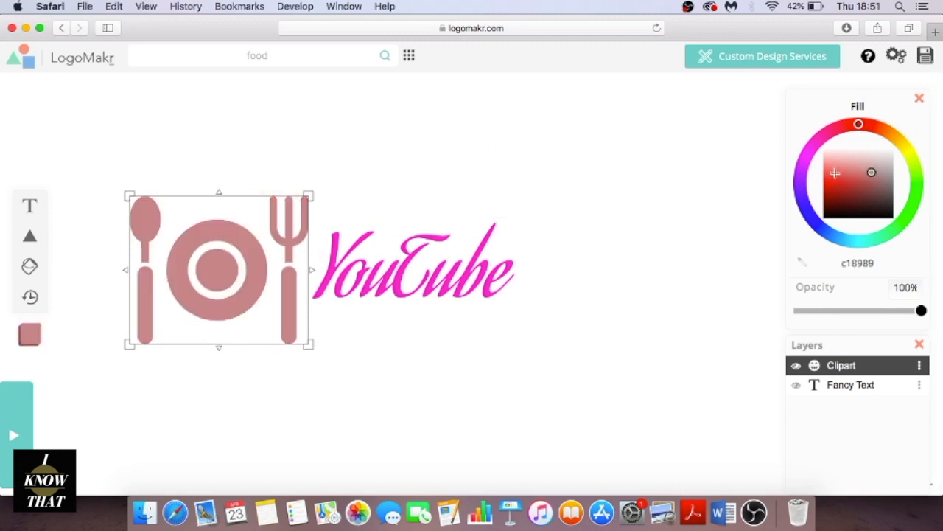
{"action": "left_click", "coordinate": [810, 149]}
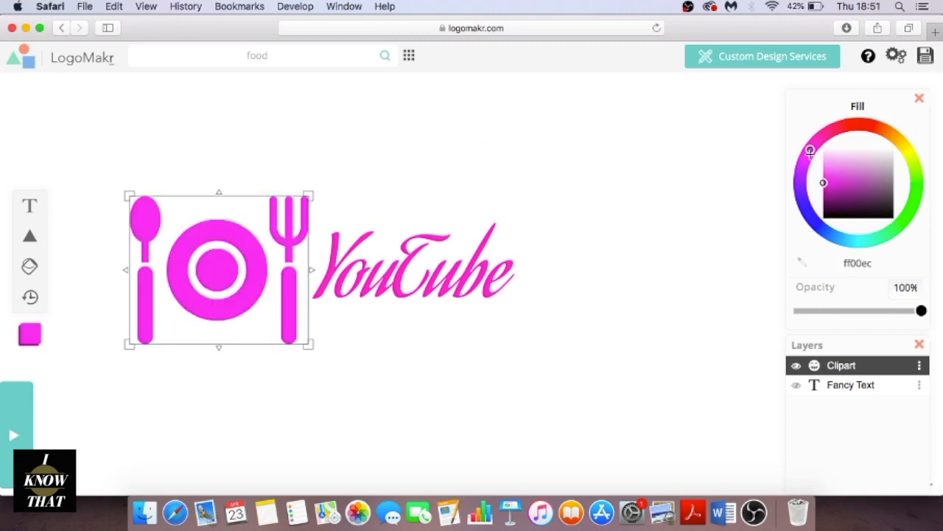
{"action": "left_click", "coordinate": [405, 194]}
{"action": "left_click", "coordinate": [271, 265]}
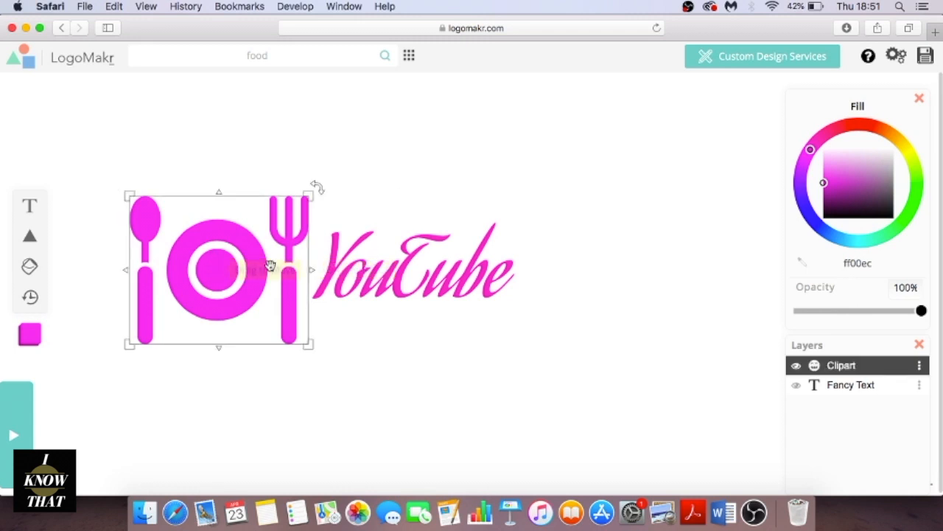
- Enlarge the YouTube text and move the plate-and-cutlery graphic beside it to about X 203 px, Y 165 px
{"action": "left_click", "coordinate": [383, 274]}
{"action": "left_click_drag", "start_coordinate": [628, 342], "coordinate": [666, 369]}
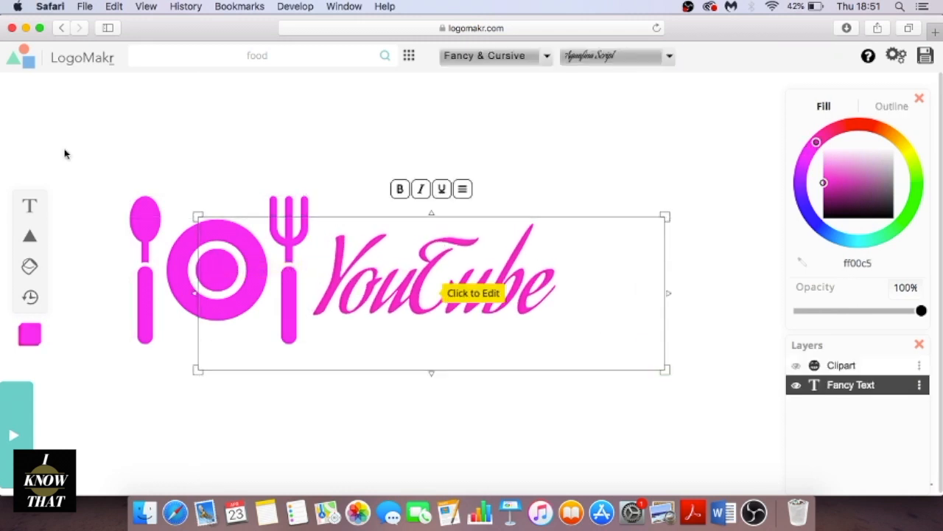
{"action": "mouse_move", "coordinate": [158, 219]}
{"action": "left_mouse_down"}
{"action": "mouse_move", "coordinate": [258, 142]}
{"action": "mouse_move", "coordinate": [167, 206]}
{"action": "left_mouse_up"}
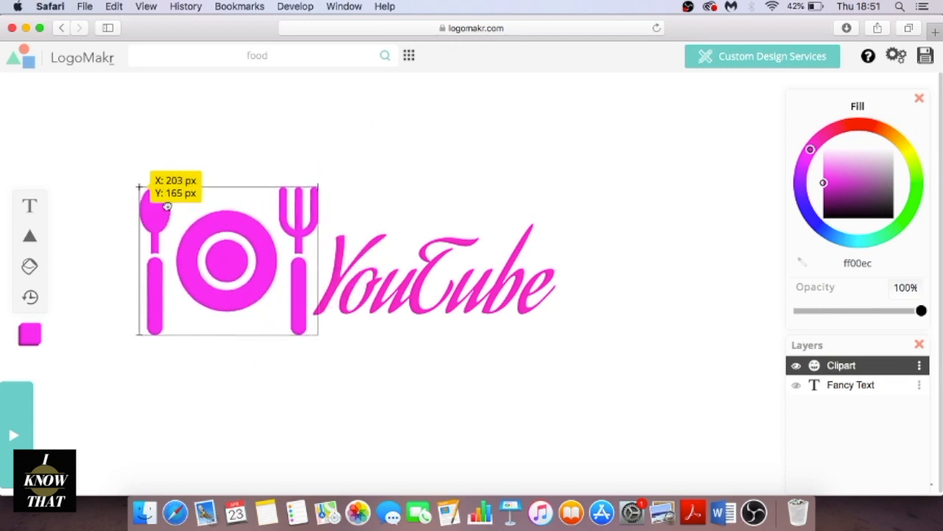
{"action": "left_click", "coordinate": [421, 207]}
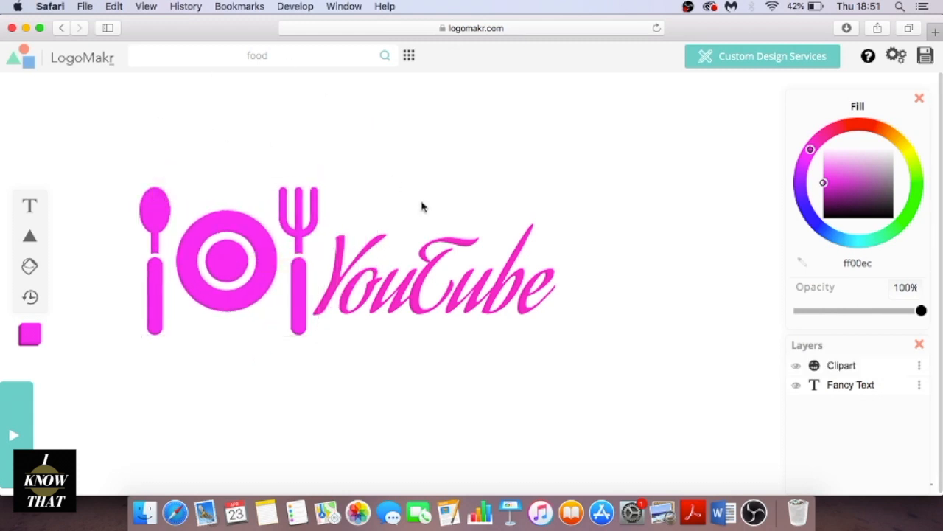
- Save the logo, download the free Low Resolution file, and close its image preview
{"action": "left_click", "coordinate": [926, 57]}
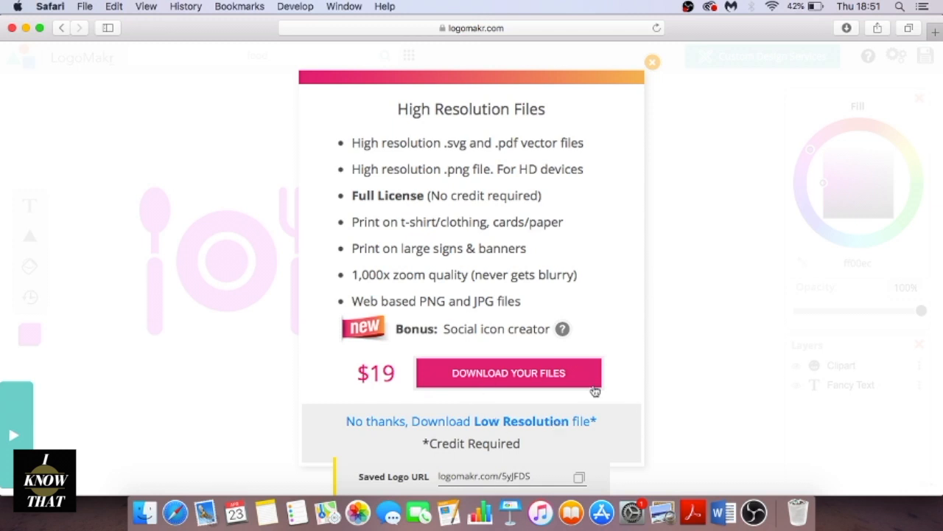
{"action": "left_click", "coordinate": [563, 423]}
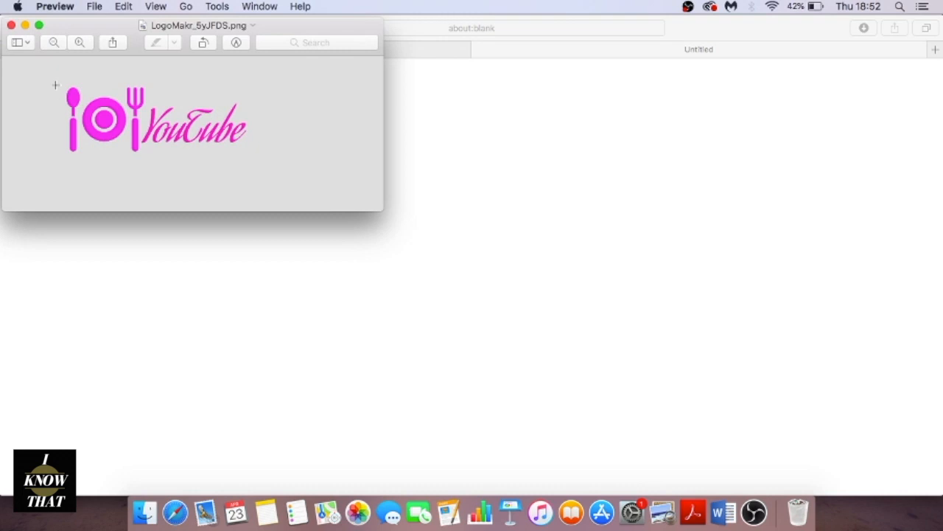
{"action": "left_click", "coordinate": [11, 26]}
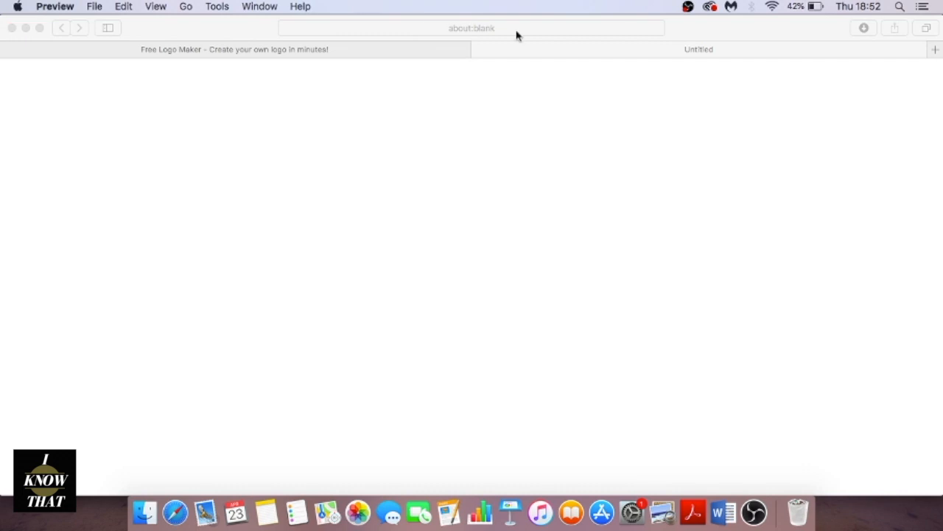
- Load google.com in the empty browser tab and search for "canva"
{"action": "left_click", "coordinate": [485, 28]}
{"action": "key", "text": "BackSpace"}
{"action": "type", "text": "google.com"}
{"action": "key", "text": "Return"}
{"action": "type", "text": "canva"}
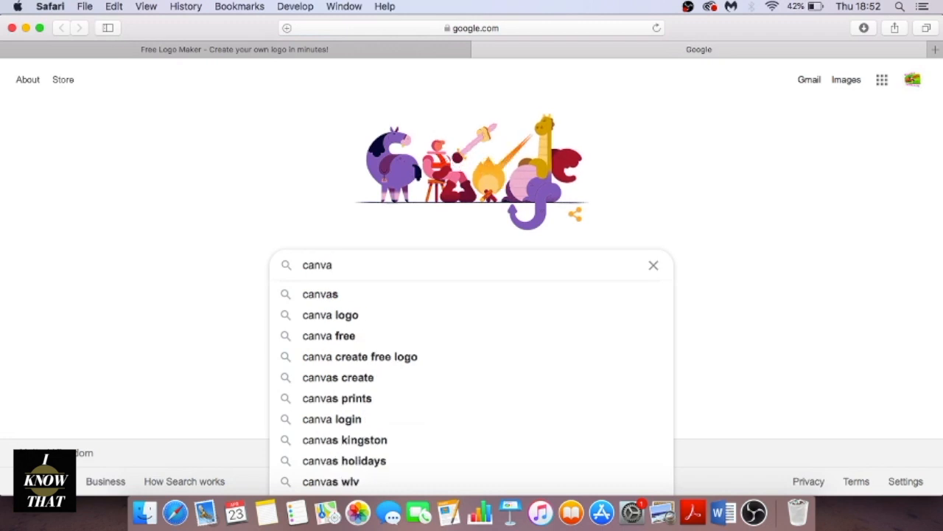
{"action": "key", "text": "Return"}
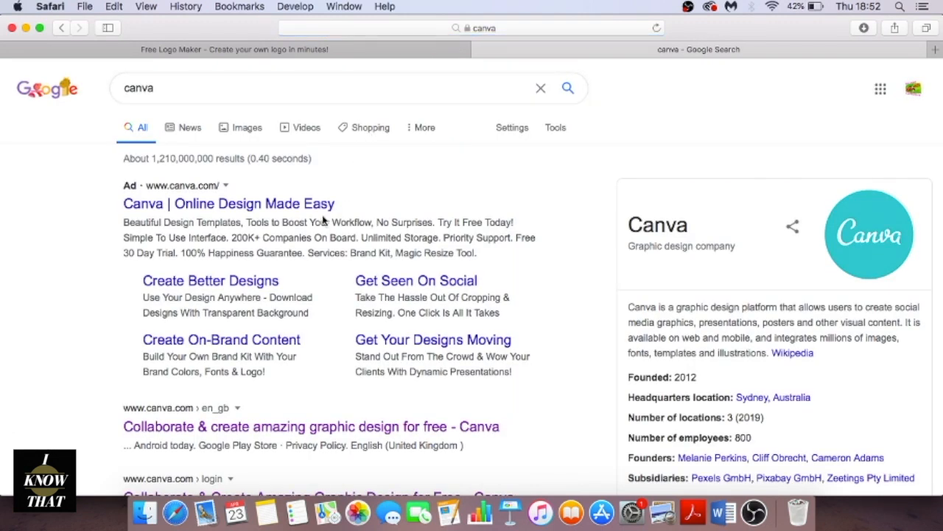
- Open the Canva en_gb website from the non-sponsored search results
{"action": "scroll", "coordinate": [322, 214], "scroll_direction": "down", "scroll_amount": 2}
{"action": "scroll", "coordinate": [311, 358], "scroll_direction": "down", "scroll_amount": 4}
{"action": "scroll", "coordinate": [305, 308], "scroll_direction": "up", "scroll_amount": 3}
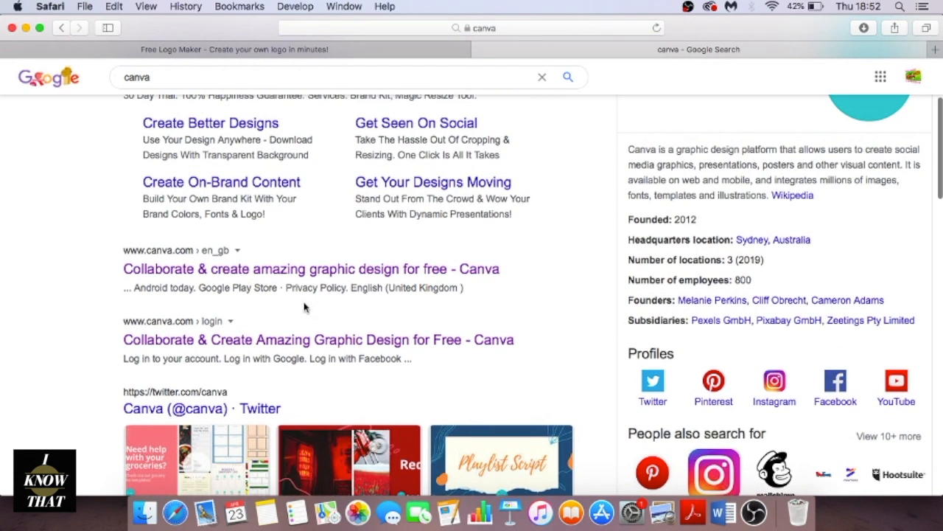
{"action": "left_click", "coordinate": [289, 276]}
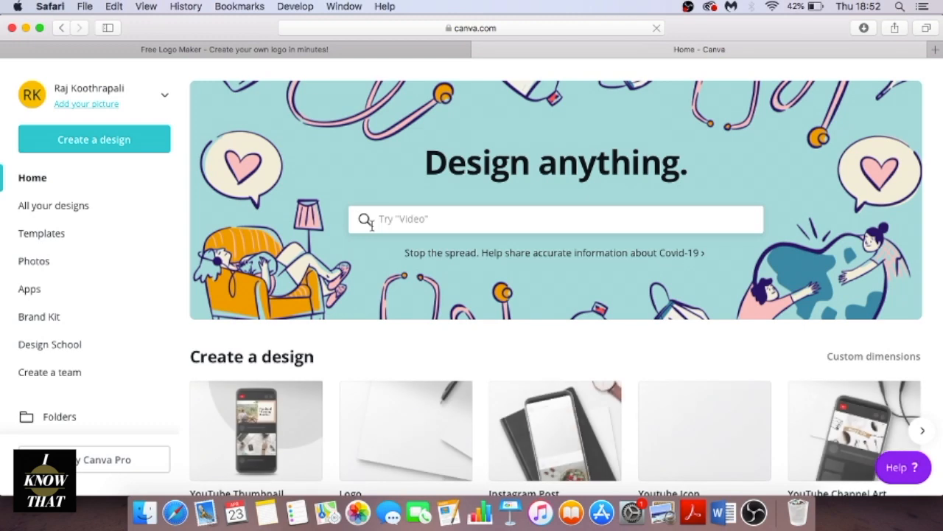
- Search Canva's design types for "logo" and choose the suggested 500 × 500 px Logo format
{"action": "left_click", "coordinate": [402, 224]}
{"action": "type", "text": "logo"}
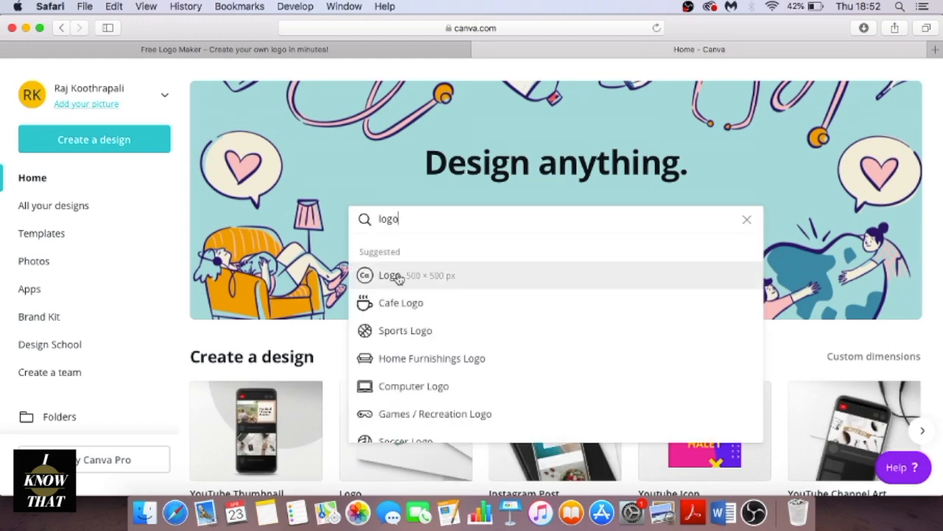
{"action": "left_click", "coordinate": [399, 278]}
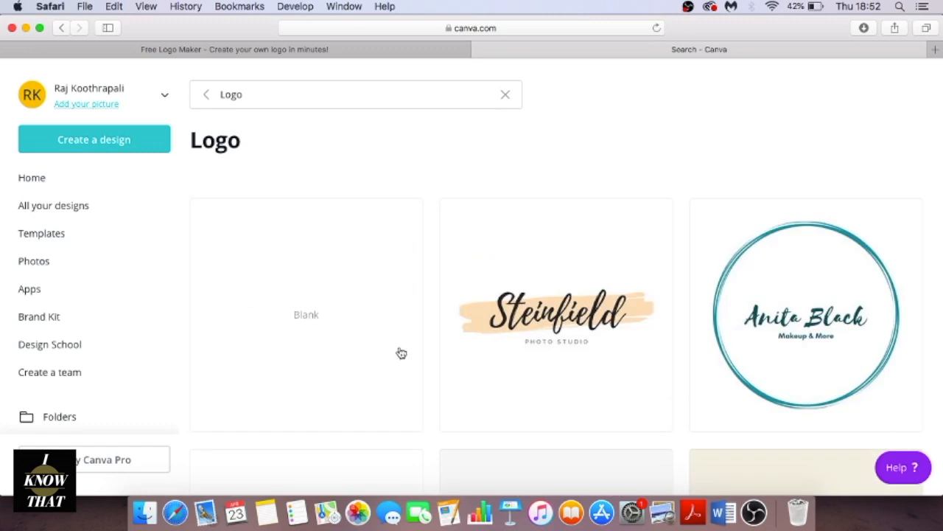
- Look through the logo templates and start a new design from the Blank one
{"action": "scroll", "coordinate": [278, 309], "scroll_direction": "down", "scroll_amount": 3}
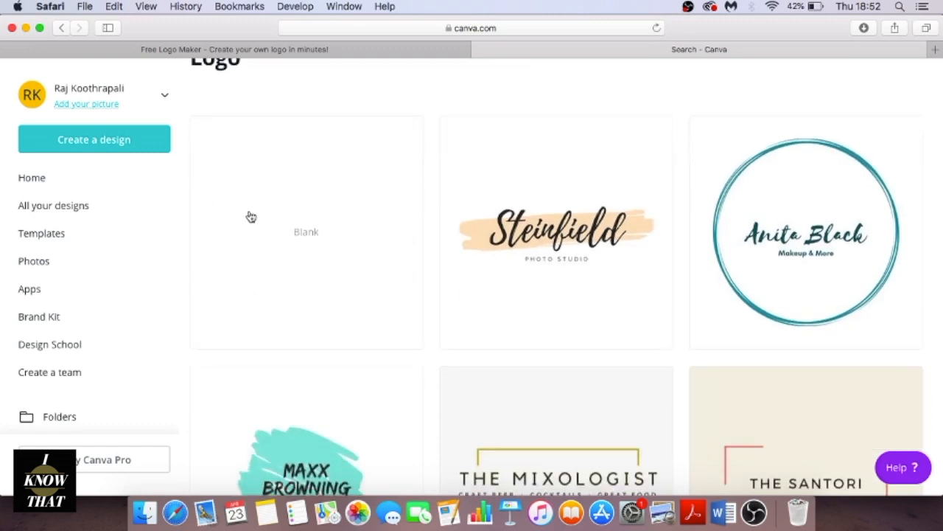
{"action": "scroll", "coordinate": [315, 263], "scroll_direction": "down", "scroll_amount": 3}
{"action": "scroll", "coordinate": [315, 263], "scroll_direction": "up", "scroll_amount": 3}
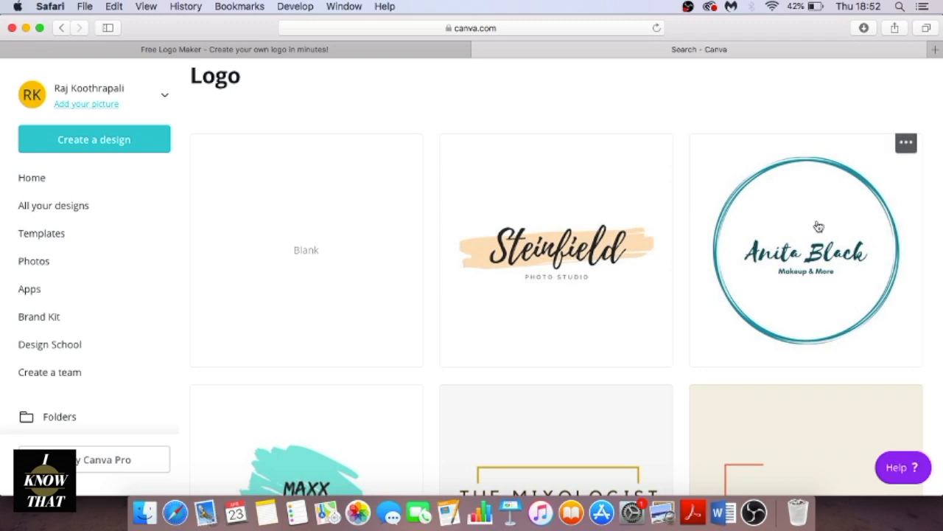
{"action": "scroll", "coordinate": [640, 314], "scroll_direction": "down", "scroll_amount": 8}
{"action": "scroll", "coordinate": [640, 314], "scroll_direction": "up", "scroll_amount": 10}
{"action": "scroll", "coordinate": [641, 314], "scroll_direction": "down", "scroll_amount": 10}
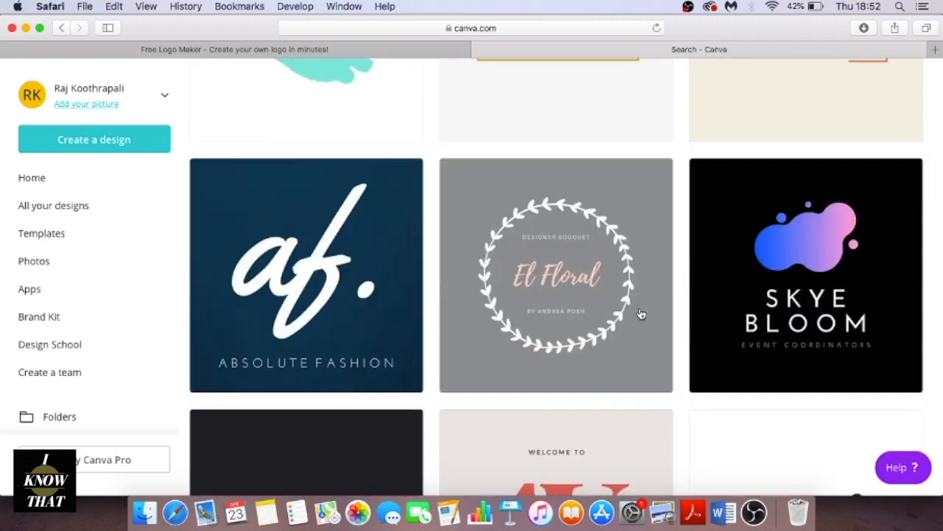
{"action": "scroll", "coordinate": [640, 314], "scroll_direction": "up", "scroll_amount": 8}
{"action": "scroll", "coordinate": [641, 314], "scroll_direction": "up", "scroll_amount": 2}
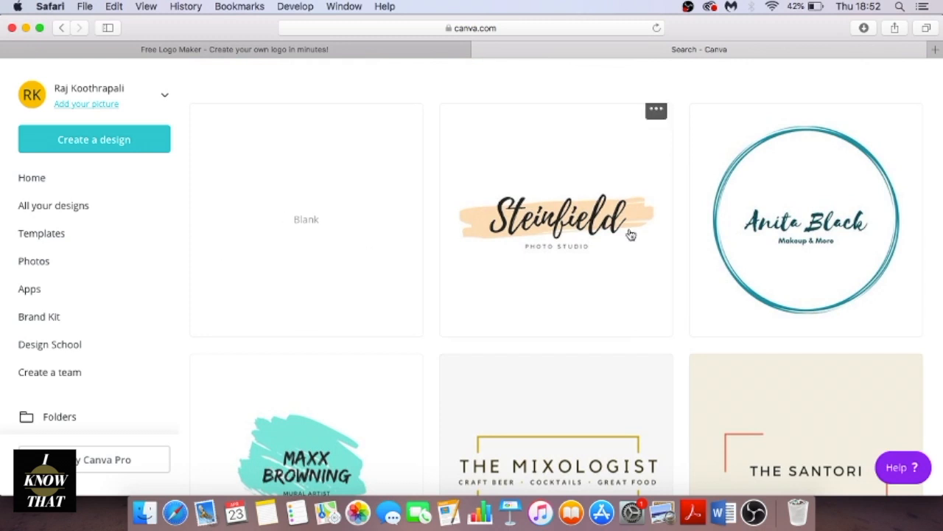
{"action": "left_click", "coordinate": [291, 209]}
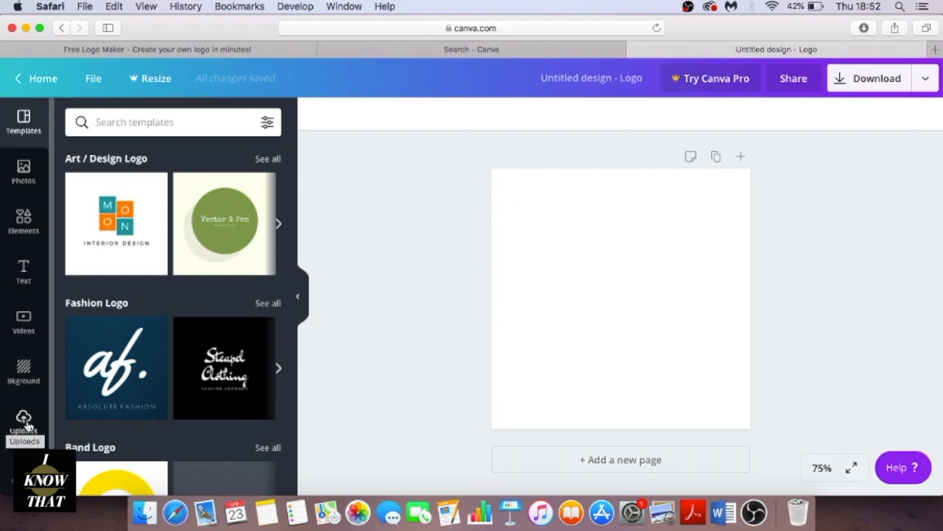
- Browse the logo template categories and apply the yellow-ring Pages of Prose template from Band Logo
{"action": "scroll", "coordinate": [159, 286], "scroll_direction": "down", "scroll_amount": 6}
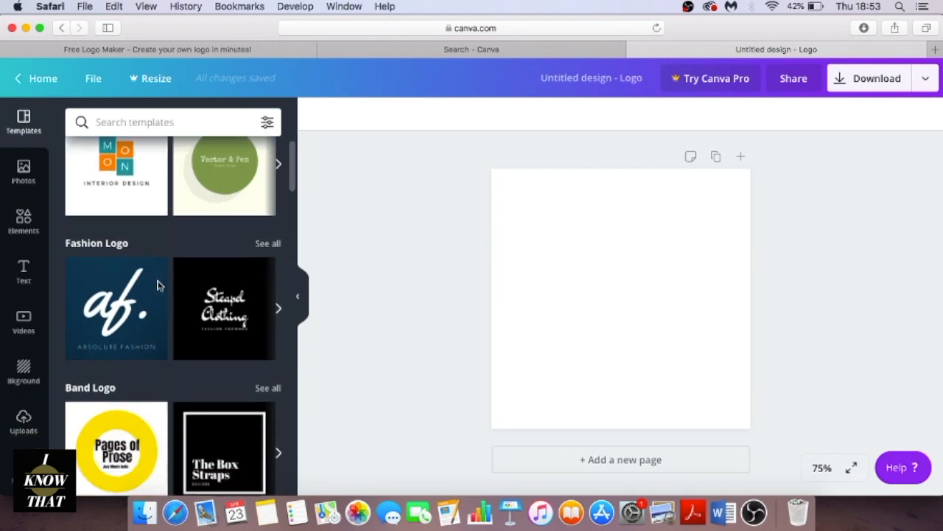
{"action": "scroll", "coordinate": [159, 288], "scroll_direction": "up", "scroll_amount": 2}
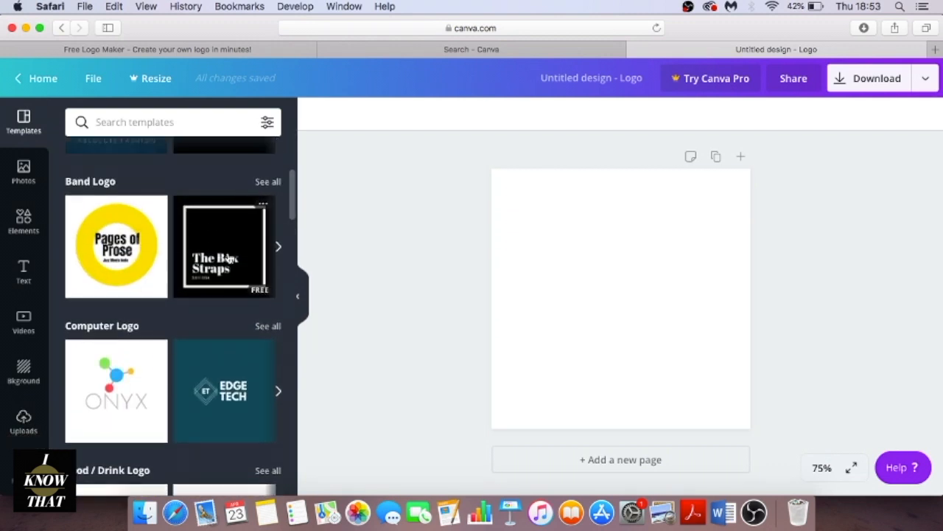
{"action": "scroll", "coordinate": [137, 269], "scroll_direction": "up", "scroll_amount": 2}
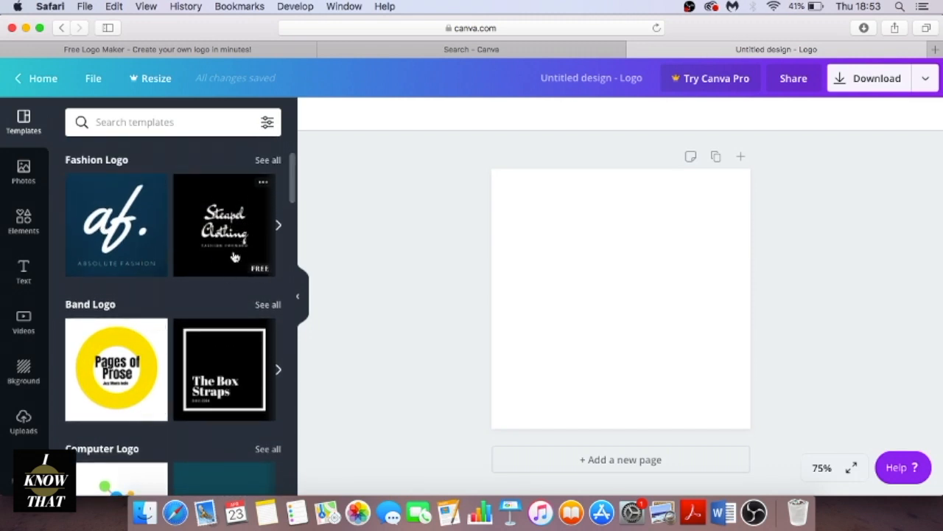
{"action": "scroll", "coordinate": [213, 376], "scroll_direction": "down", "scroll_amount": 3}
{"action": "left_click", "coordinate": [134, 294]}
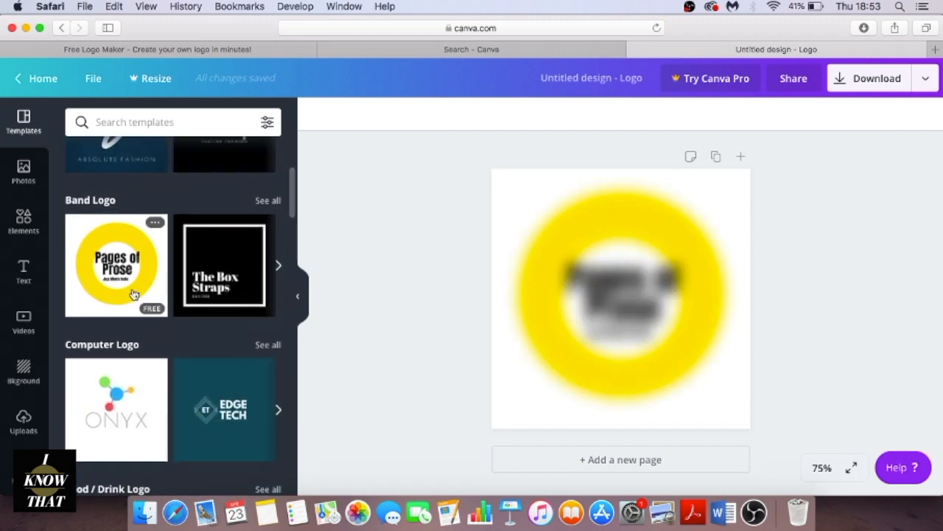
- Replace the template's title text with YouTube and its subtitle with Testing
{"action": "left_click", "coordinate": [631, 305]}
{"action": "double_click", "coordinate": [611, 292]}
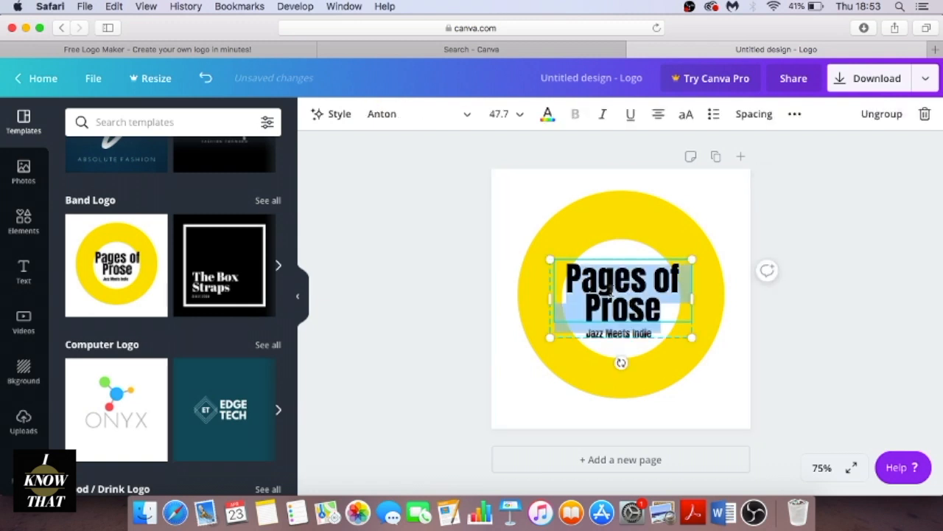
{"action": "type", "text": "YouTube"}
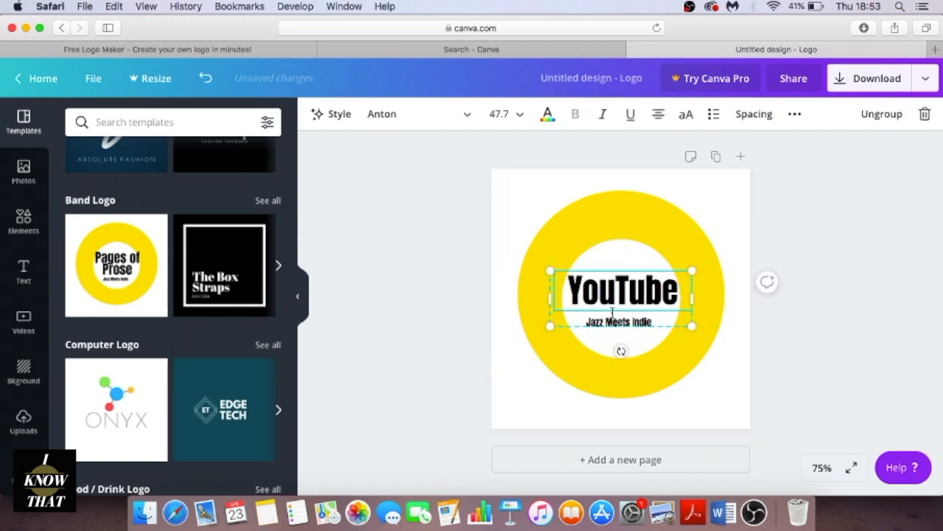
{"action": "left_click", "coordinate": [611, 321]}
{"action": "double_click", "coordinate": [611, 321]}
{"action": "type", "text": "Testing"}
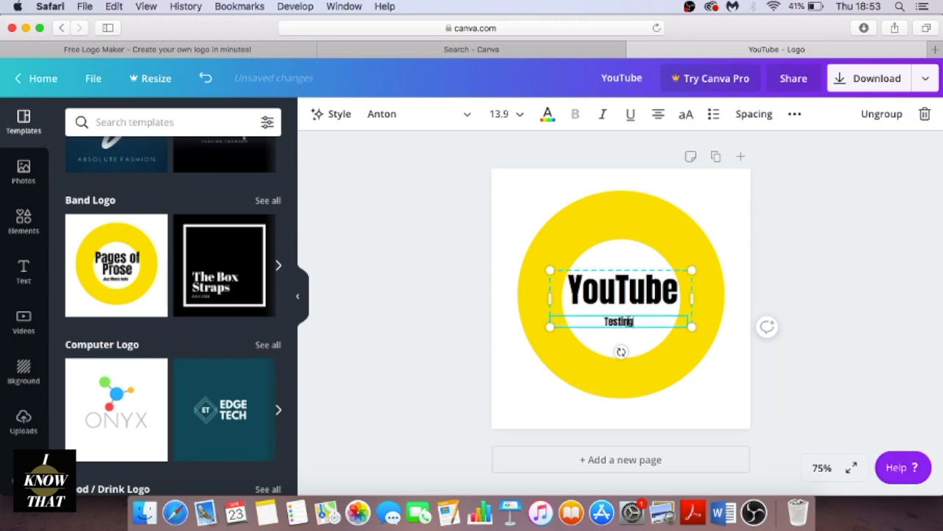
{"action": "left_click", "coordinate": [737, 376]}
- Change the YouTube title's text colour to the default pink
{"action": "left_click", "coordinate": [642, 298]}
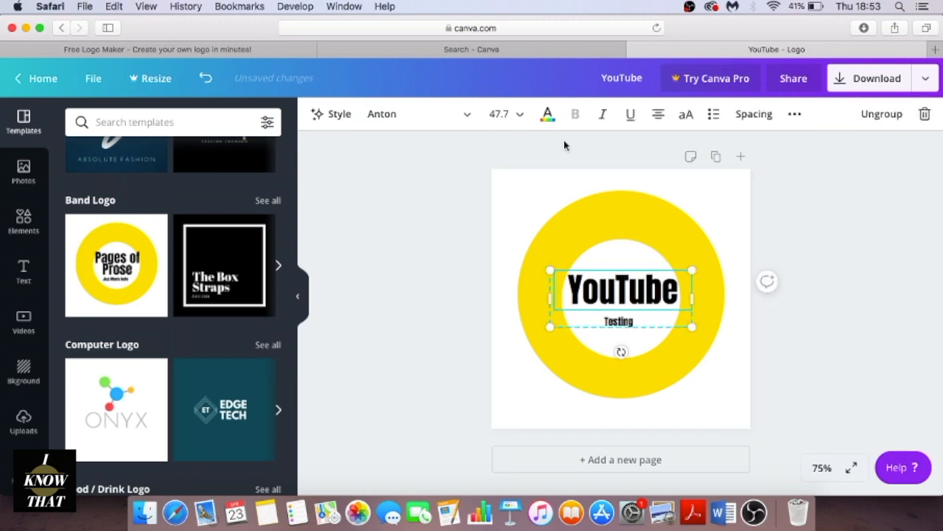
{"action": "left_click", "coordinate": [547, 116]}
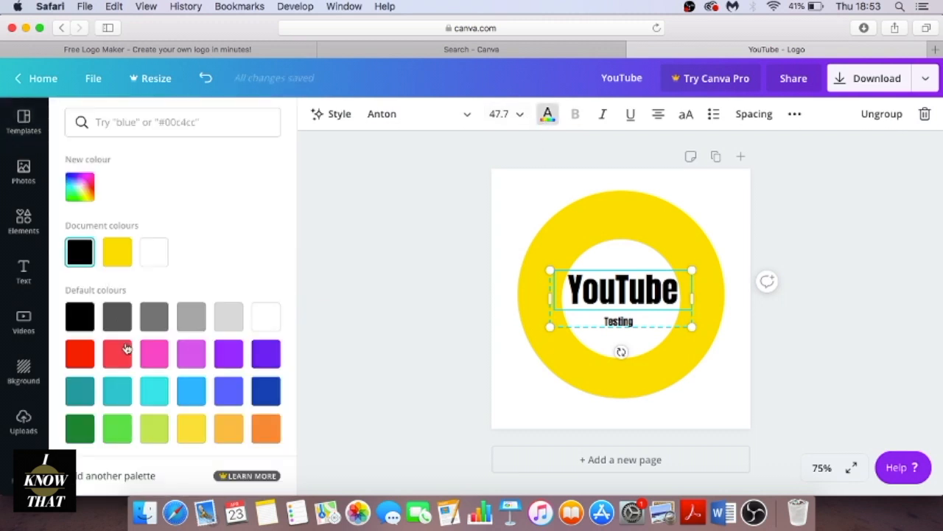
{"action": "left_click", "coordinate": [155, 353]}
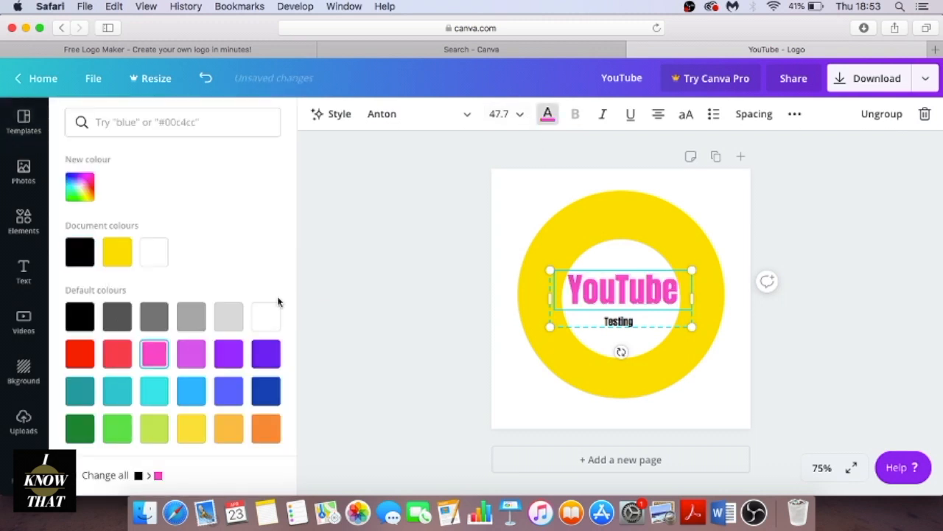
- Recolor the yellow ring with the default red
{"action": "left_click", "coordinate": [667, 238]}
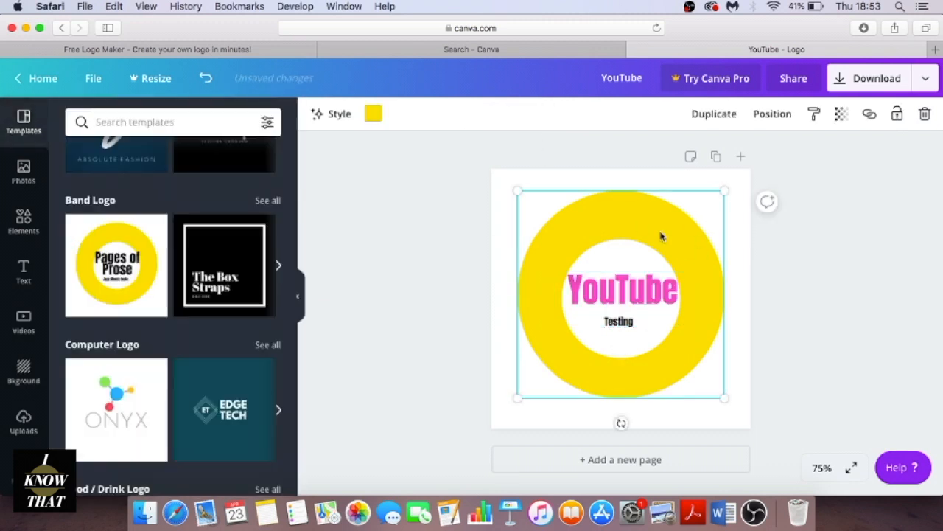
{"action": "left_click", "coordinate": [367, 113]}
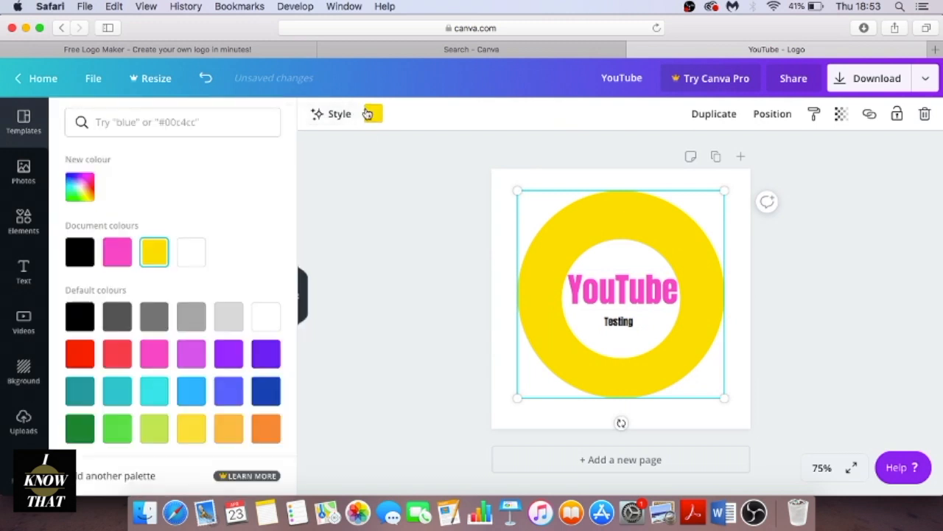
{"action": "left_click", "coordinate": [82, 352]}
{"action": "left_click", "coordinate": [780, 391]}
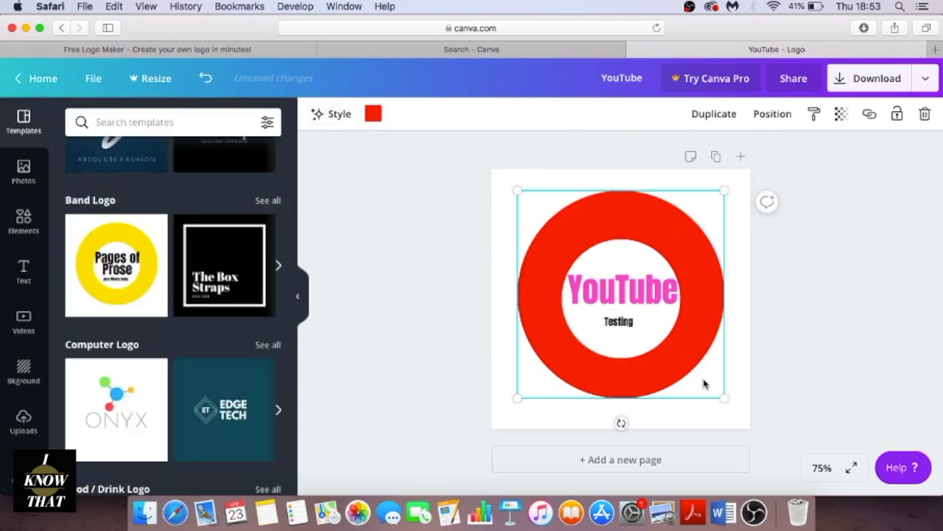
- Enlarge the red ring slightly and reposition it around the title and subtitle, keeping it within the canvas
{"action": "left_click_drag", "start_coordinate": [725, 398], "coordinate": [751, 415]}
{"action": "left_click_drag", "start_coordinate": [666, 369], "coordinate": [651, 354]}
{"action": "left_click", "coordinate": [838, 380]}
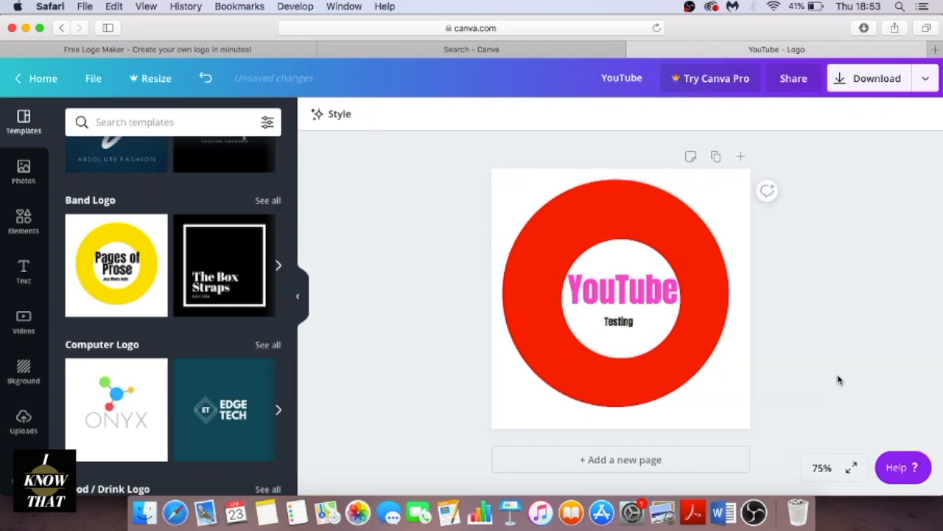
{"action": "left_click", "coordinate": [695, 348]}
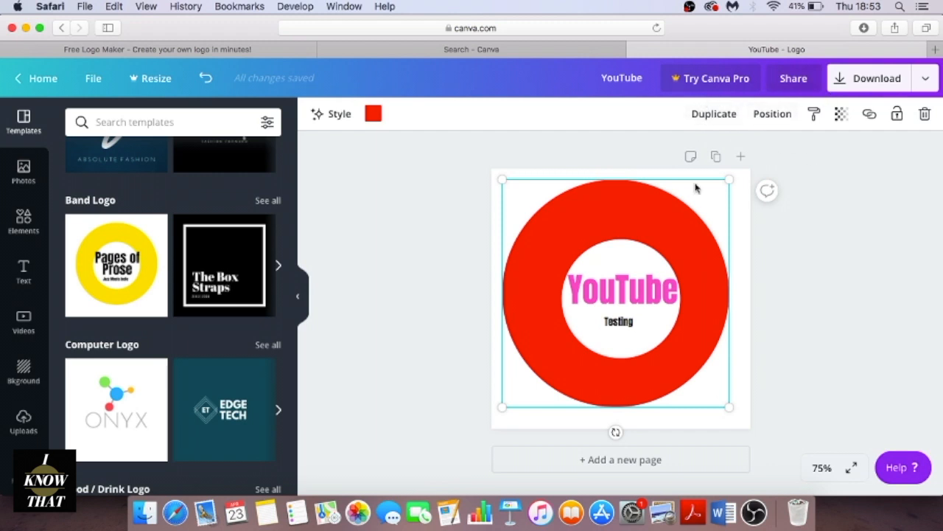
- Duplicate the red ring, move the copy across the logo, and delete that copy
{"action": "left_click", "coordinate": [696, 113]}
{"action": "left_click_drag", "start_coordinate": [638, 267], "coordinate": [604, 297]}
{"action": "key", "text": "Delete"}
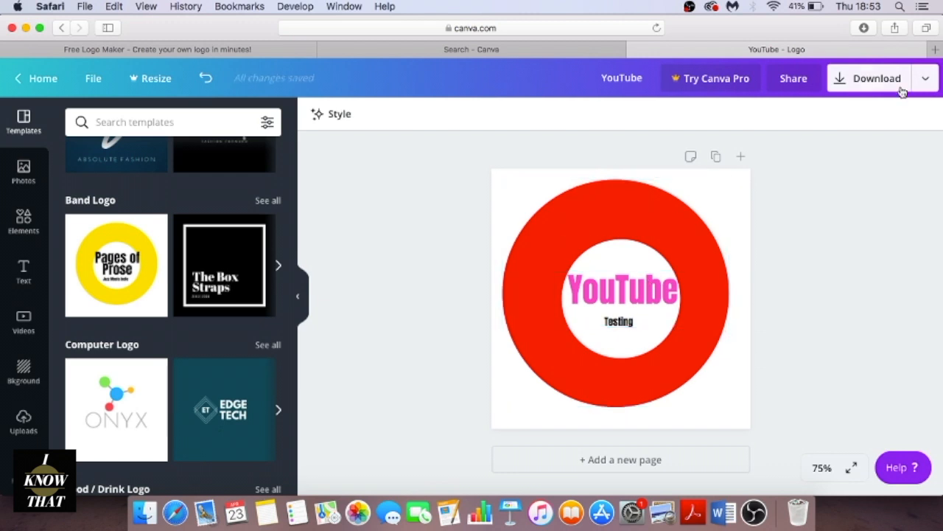
- Download the finished YouTube logo with PNG as the file type
{"action": "left_click", "coordinate": [877, 78]}
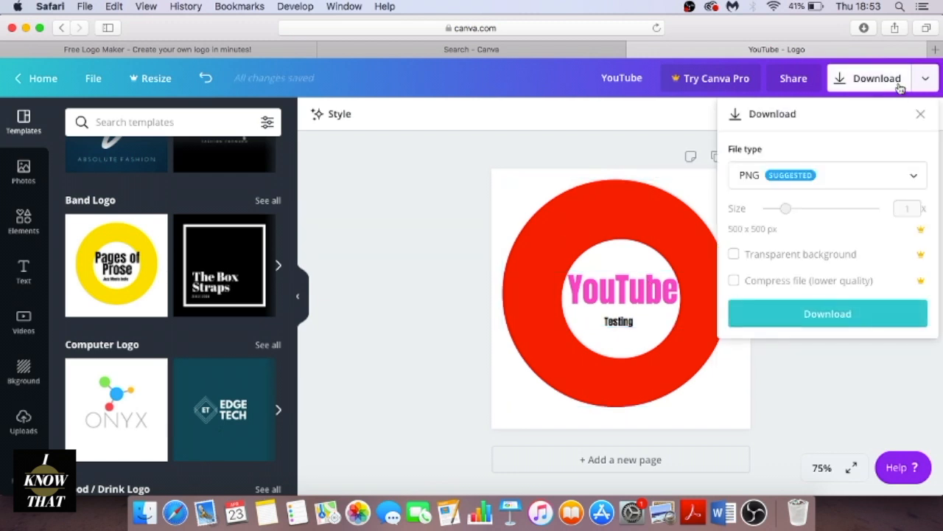
{"action": "left_click", "coordinate": [845, 183]}
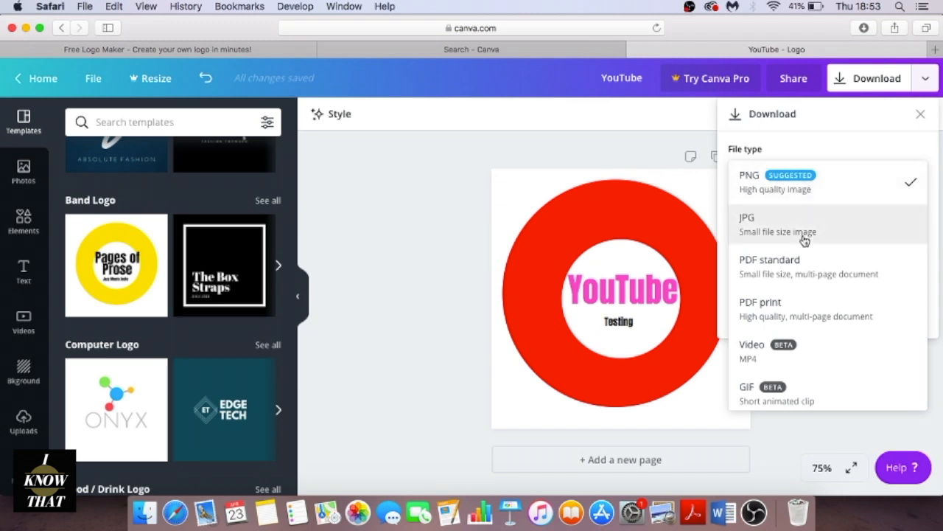
{"action": "left_click", "coordinate": [823, 182]}
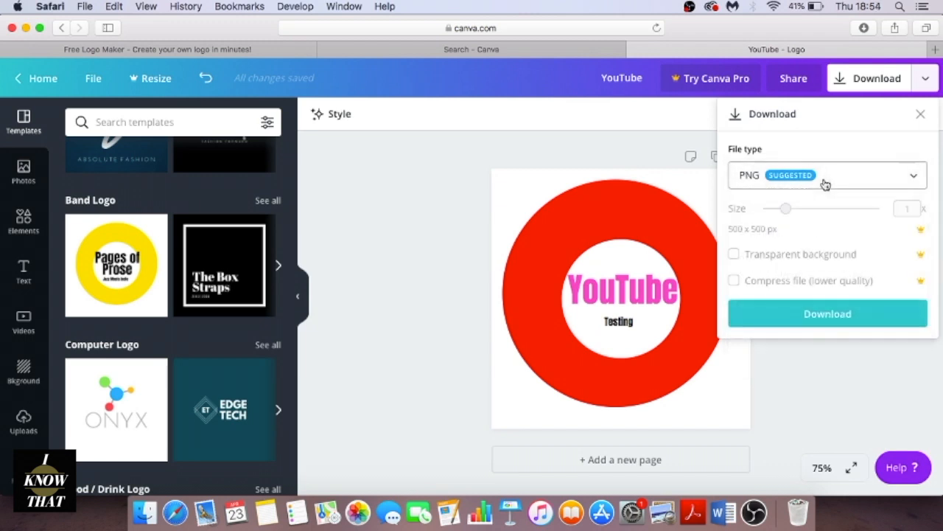
{"action": "left_click", "coordinate": [845, 314]}
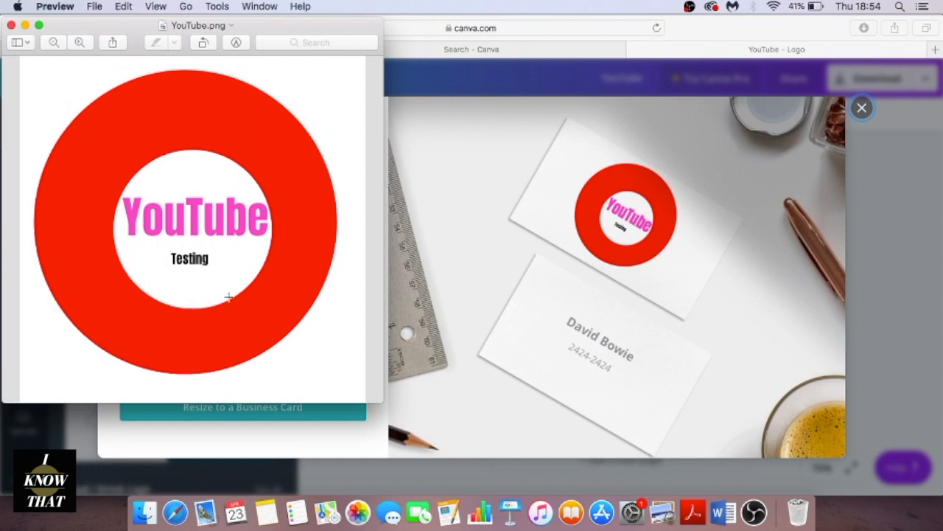
- Close the preview of the downloaded YouTube.png and dismiss the business card printing offer
{"action": "left_click", "coordinate": [12, 26]}
{"action": "left_click", "coordinate": [862, 107]}
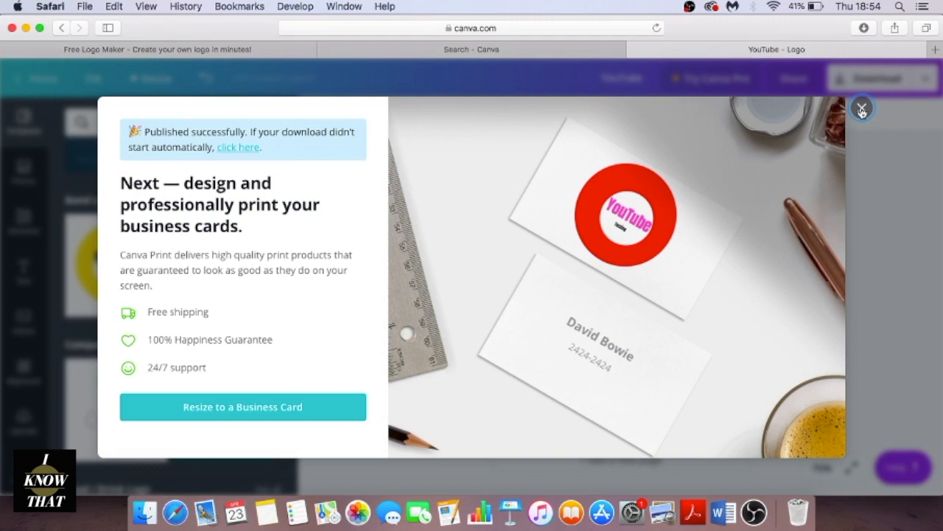
{"action": "left_click", "coordinate": [861, 109]}
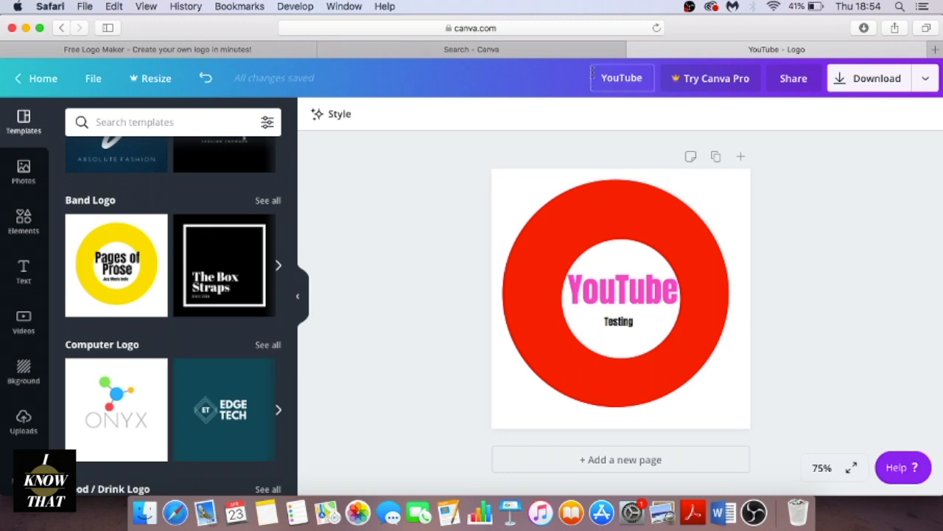
- Return to the home page and browse the design types offered under Create a design
{"action": "left_click", "coordinate": [25, 85]}
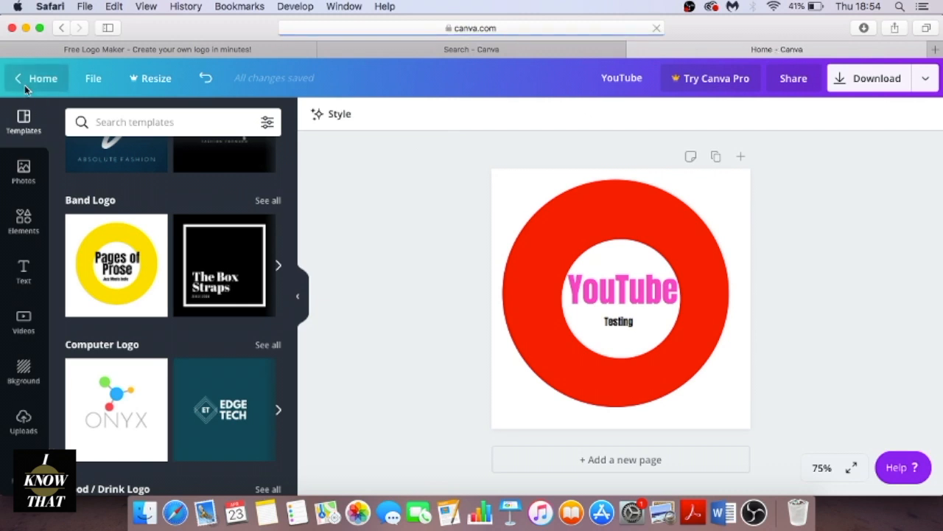
{"action": "scroll", "coordinate": [463, 290], "scroll_direction": "down", "scroll_amount": 4}
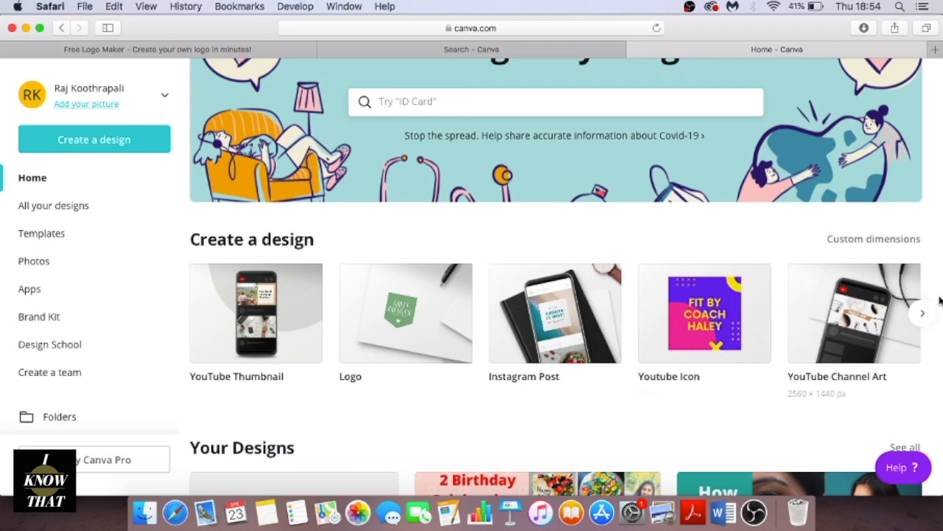
{"action": "left_click", "coordinate": [922, 314]}
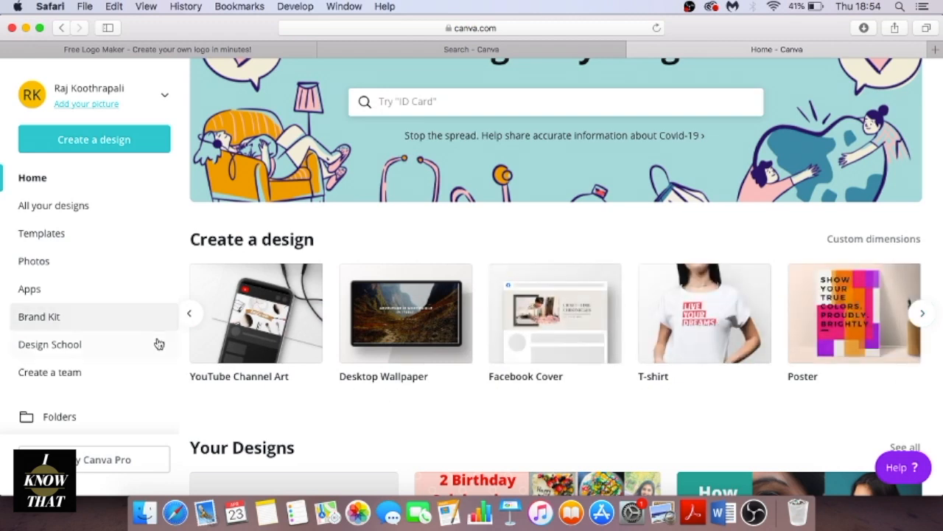
{"action": "left_click", "coordinate": [193, 314]}
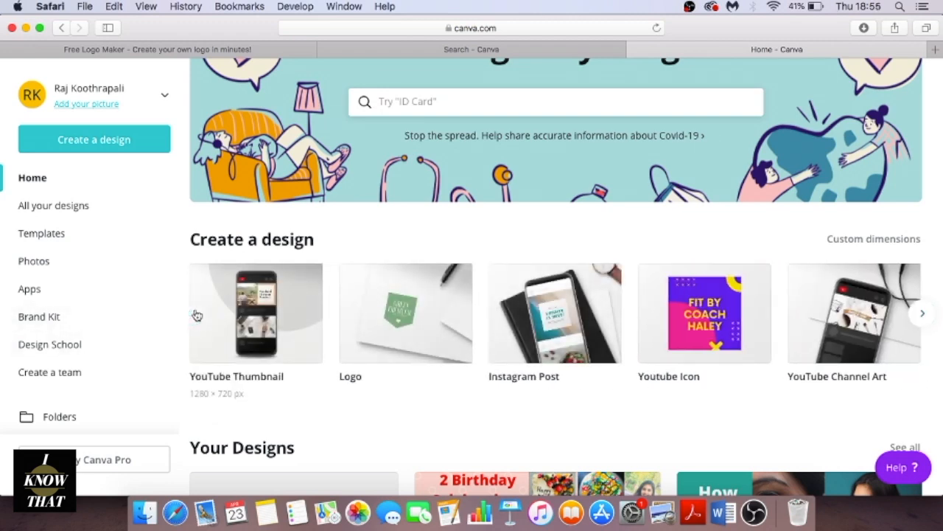